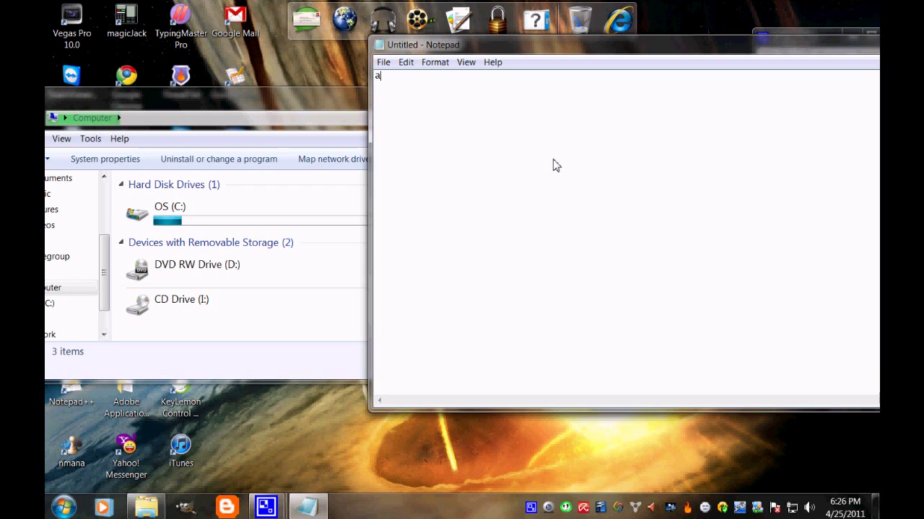
- Write the note "and i have os(c:)" in the untitled Notepad document
type("nd i hav")
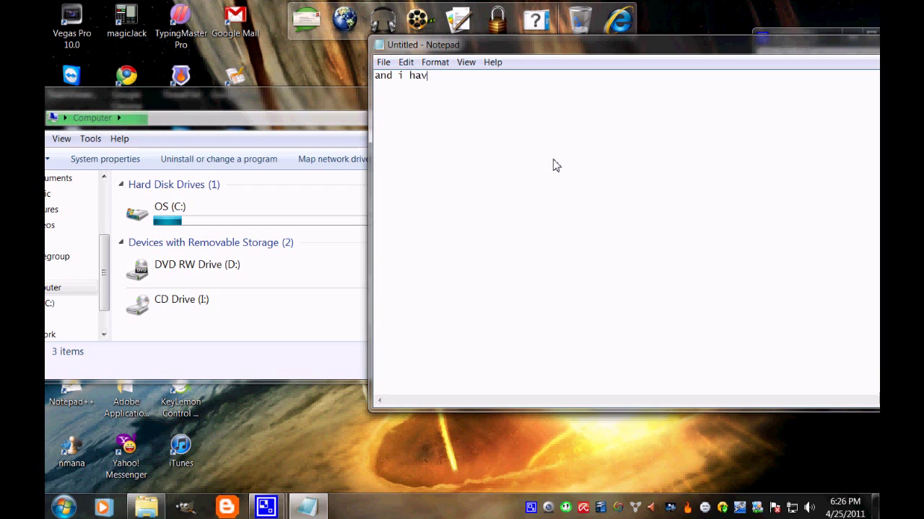
type("e os")
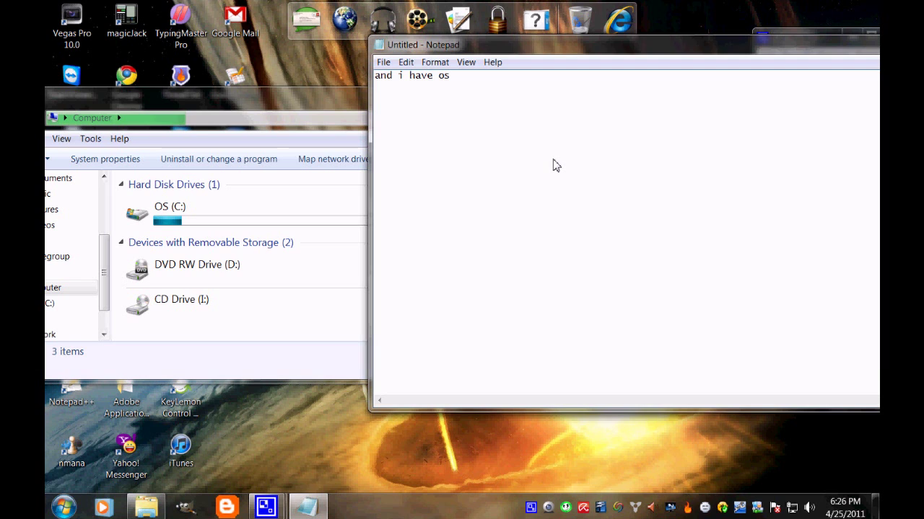
type("(c:)")
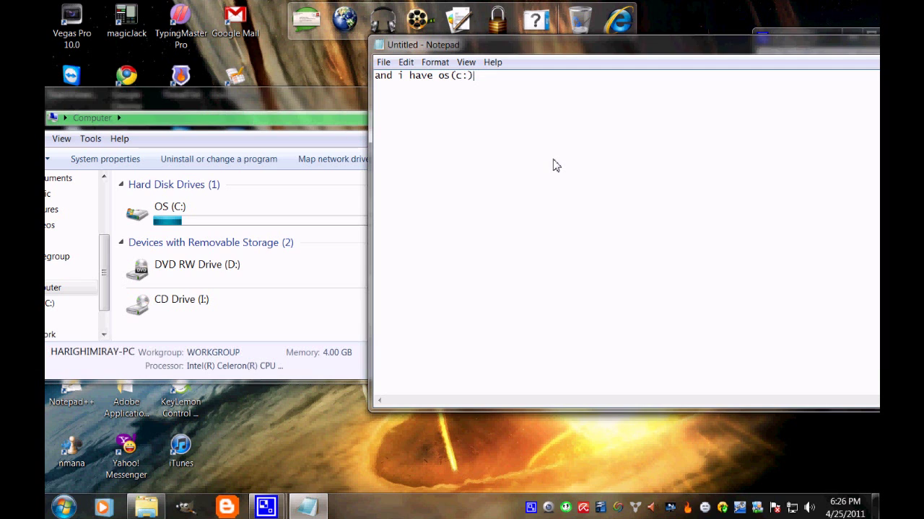
- Replace the note with "and what u have click right and click on pro" and clear the document
key("ctrl+a")
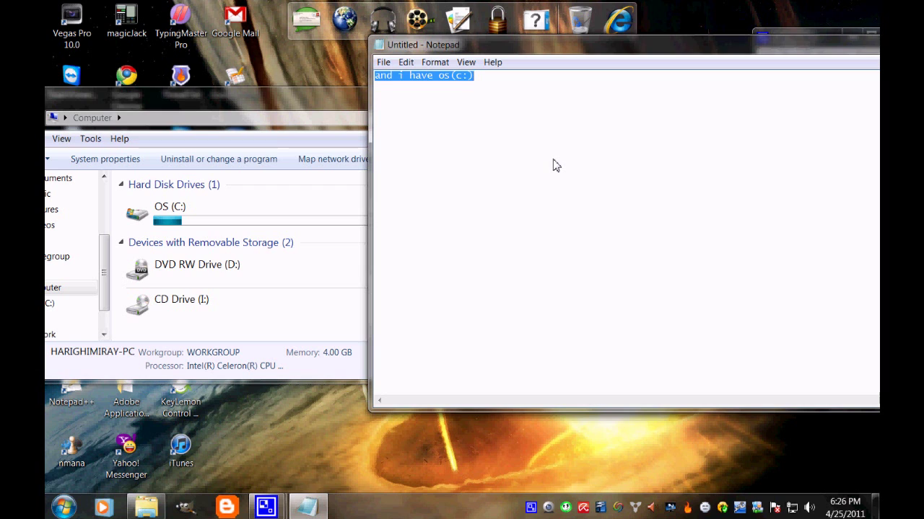
type("and what u have ")
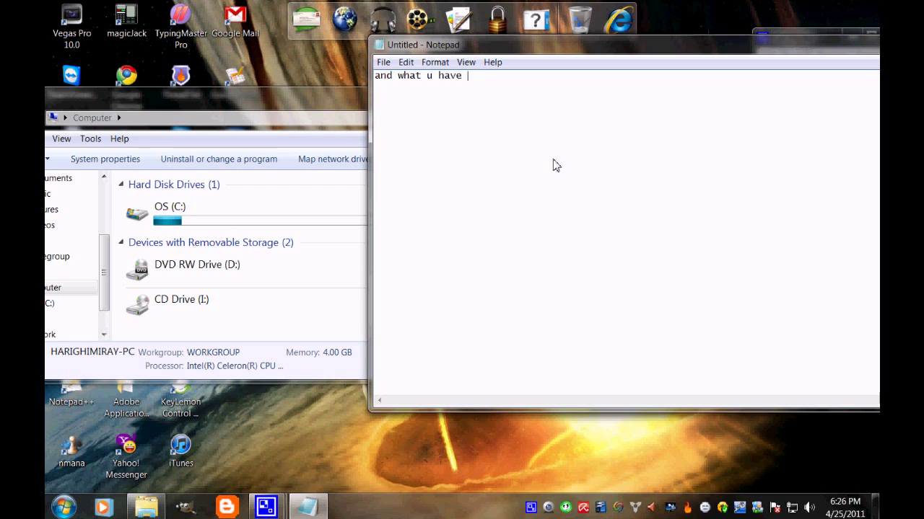
type("click right and cli")
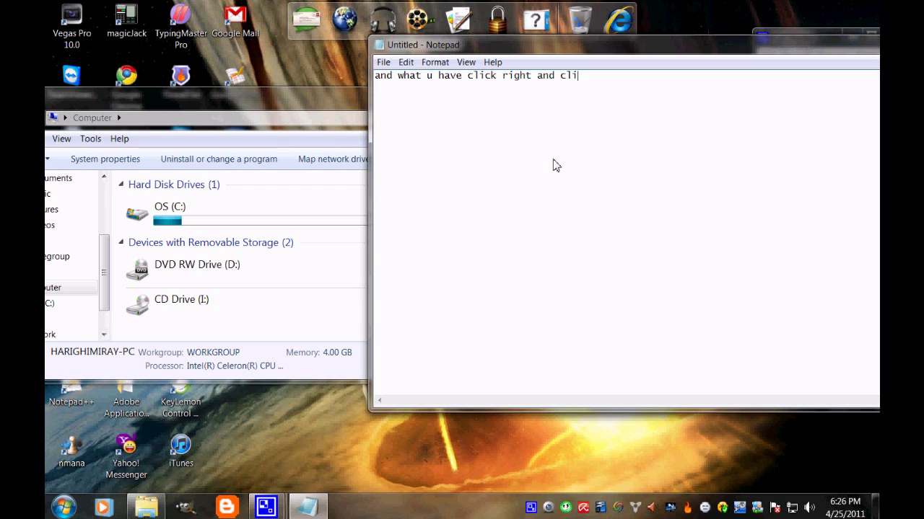
type("ck on prop")
key("BackSpace")
key("BackSpace")
key("BackSpace")
key("BackSpace")
type("pro")
key("ctrl+a")
key("BackSpace")
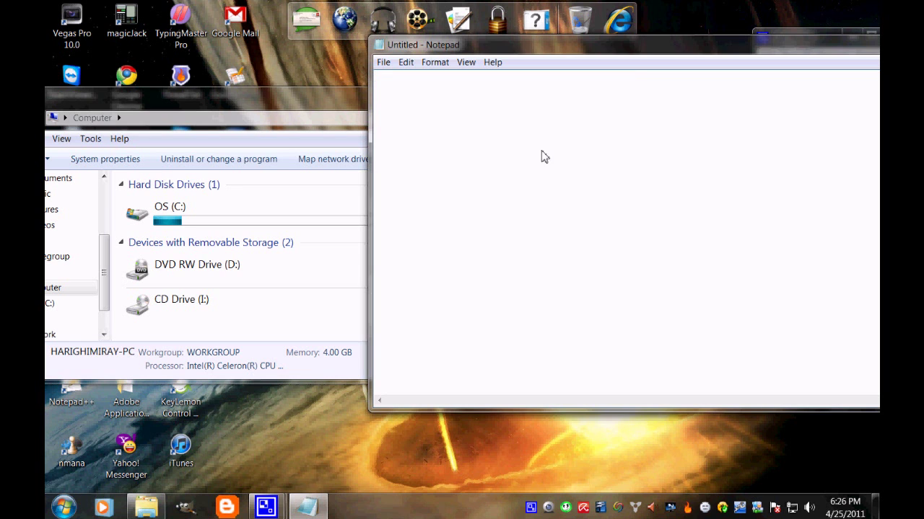
- Open the properties of the OS (C:) drive and move the dialog clear of the Notepad text area
left_click(198, 221)
right_click(198, 221)
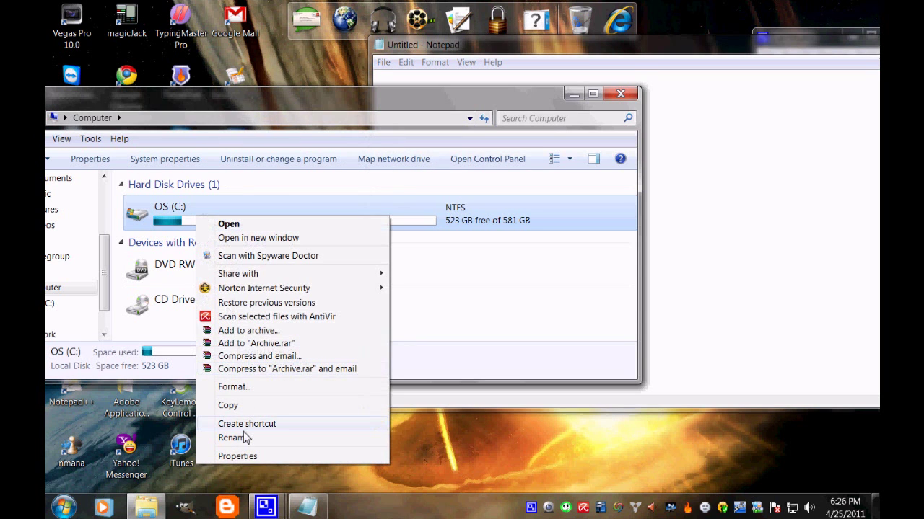
left_click(238, 456)
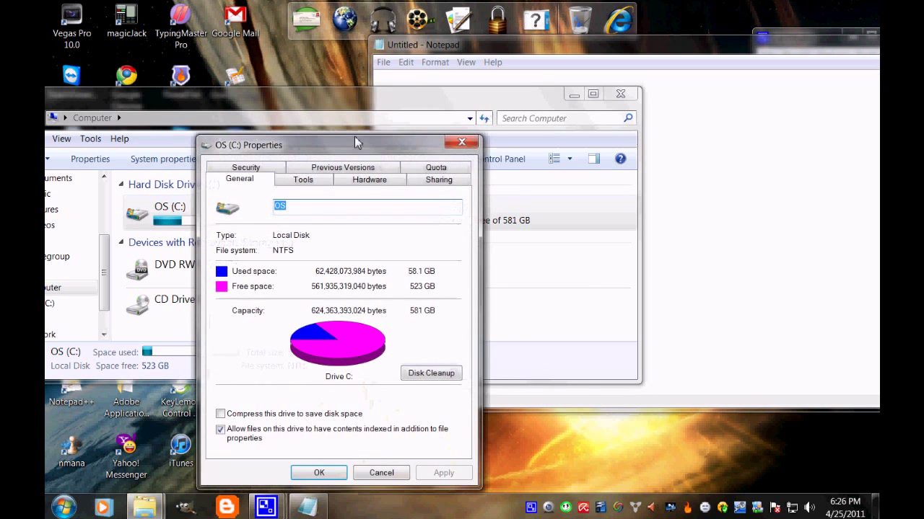
left_click_drag(354, 136, 276, 85)
- Write the note "then press disk clean up" in Notepad and clear it
left_click(668, 149)
type("then press")
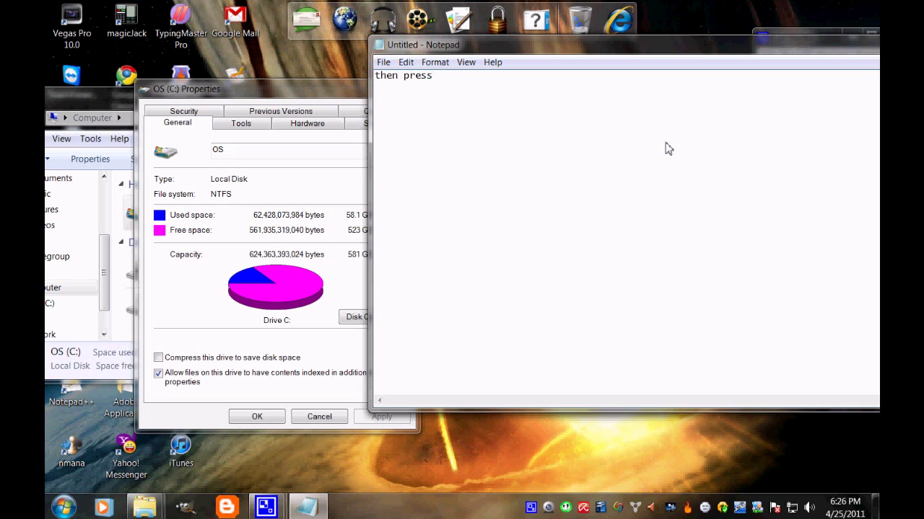
type(" di")
key("BackSpace")
type("isk clean up")
key("ctrl+a")
key("BackSpace")
- Start Disk Cleanup for the OS (C:) drive and move the properties dialog away from Notepad
left_click(321, 101)
left_click(367, 322)
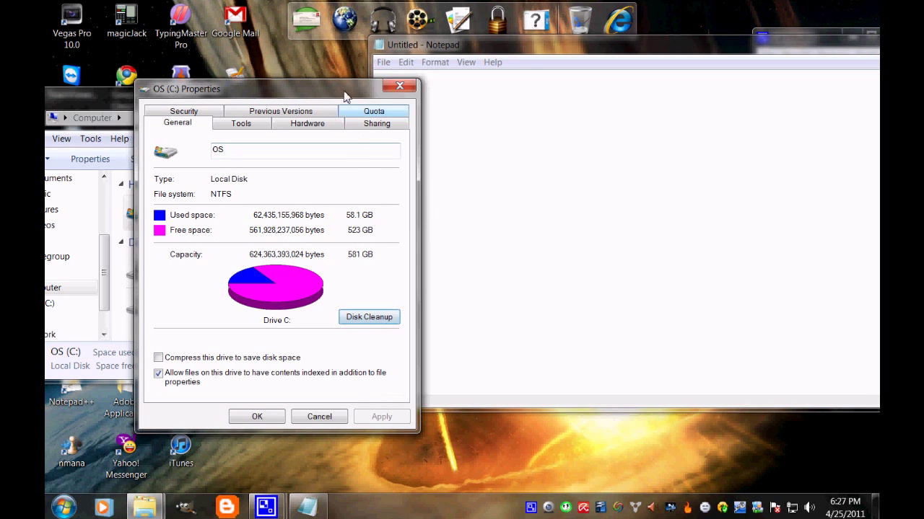
left_click_drag(343, 93, 293, 86)
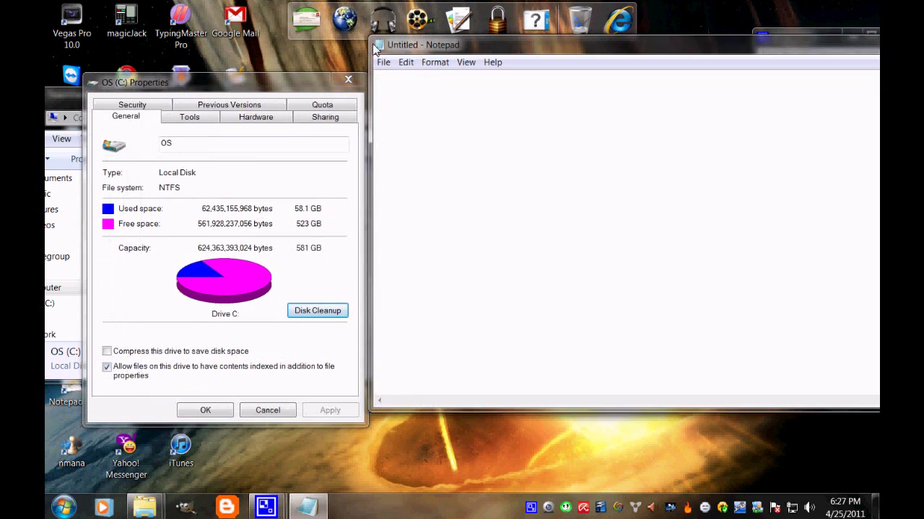
- Move Notepad closer to the drive properties and write the note "it will take"
left_click_drag(372, 43, 328, 66)
type("i")
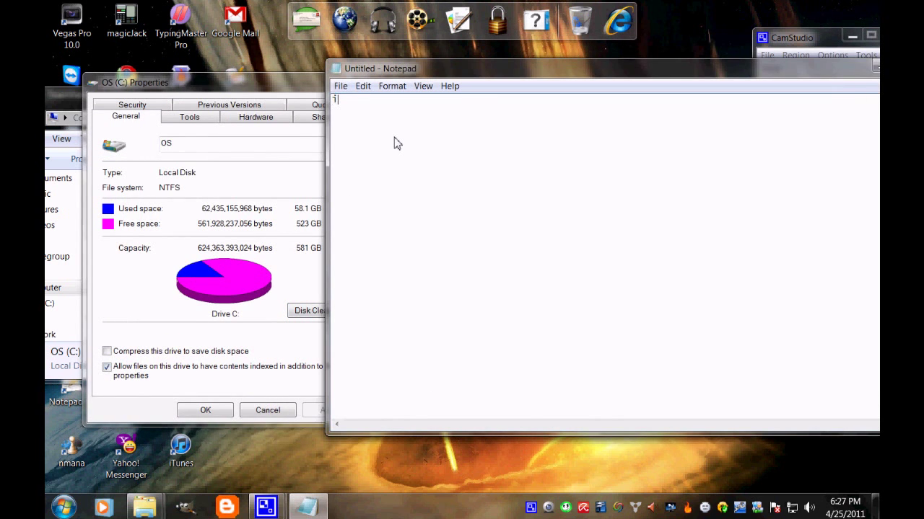
type("t will ")
type("tt")
type("ak")
key("BackSpace")
key("BackSpace")
key("BackSpace")
type("ake")
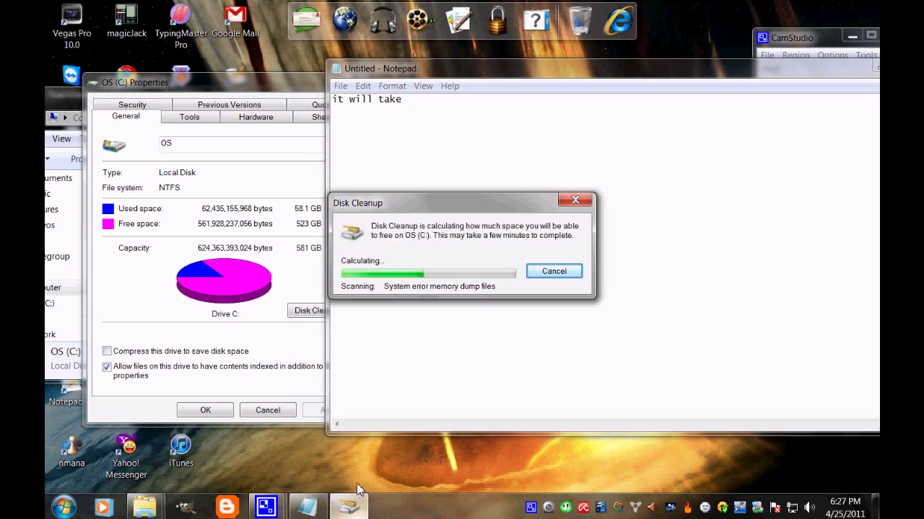
- Move the Disk Cleanup progress window off Notepad, extend the note with "minutes" and clear the text
left_click_drag(278, 203, 137, 178)
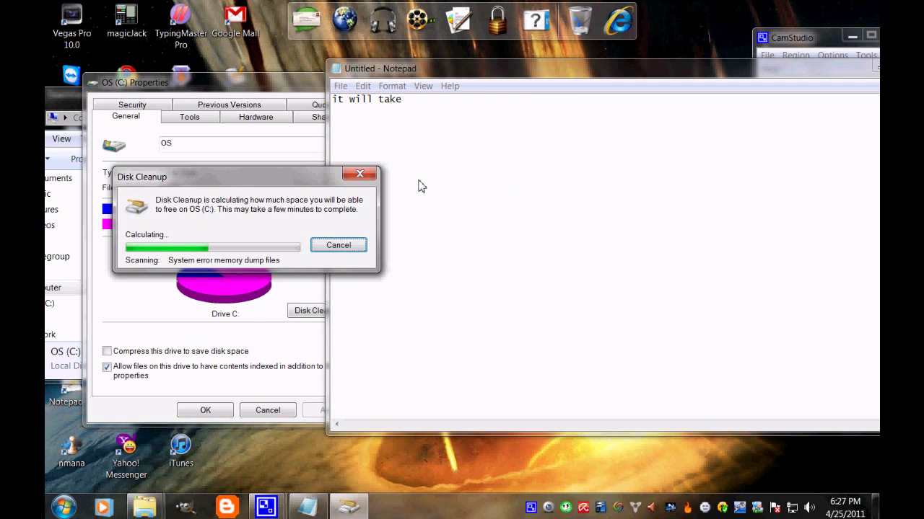
left_click(422, 186)
type("minu")
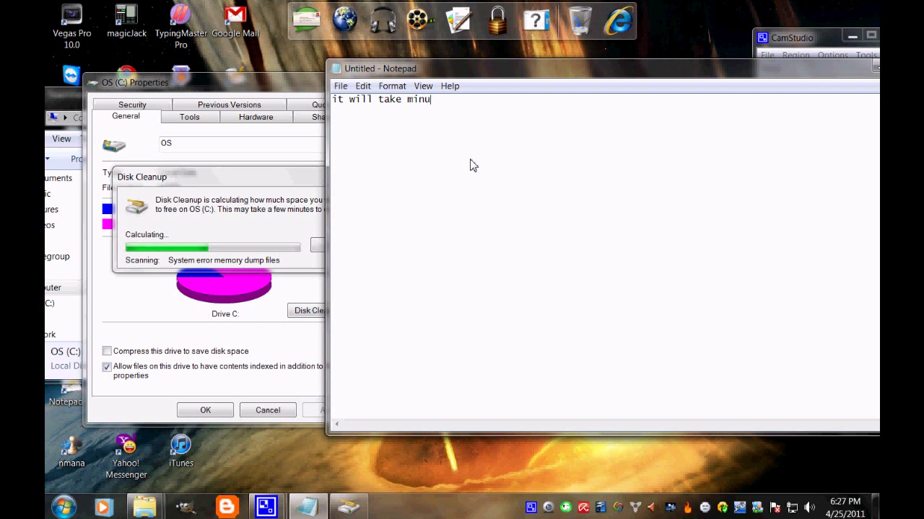
type("tes")
key("ctrl+a")
key("BackSpace")
- Write the note "or less" in Notepad and clear it
type("ot")
key("BackSpace")
key("BackSpace")
type("or less")
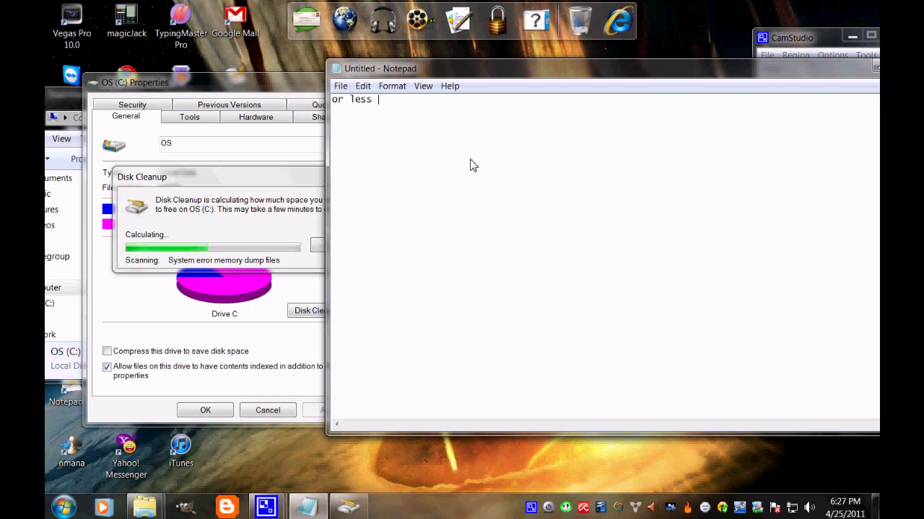
key("ctrl+a")
key("BackSpace")
- Rearrange the Notepad and Disk Cleanup progress windows so the whole Notepad window is on screen
left_click_drag(469, 72, 747, 75)
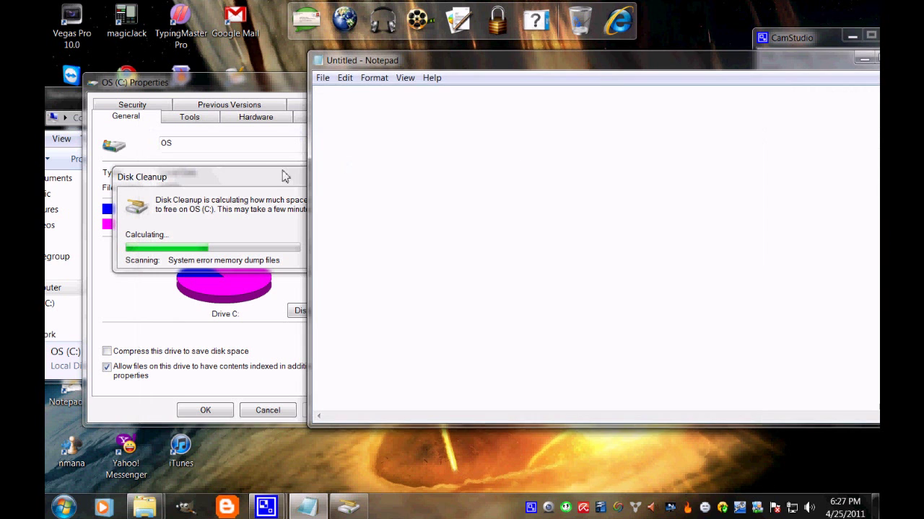
left_click_drag(272, 177, 219, 174)
left_click_drag(384, 56, 342, 57)
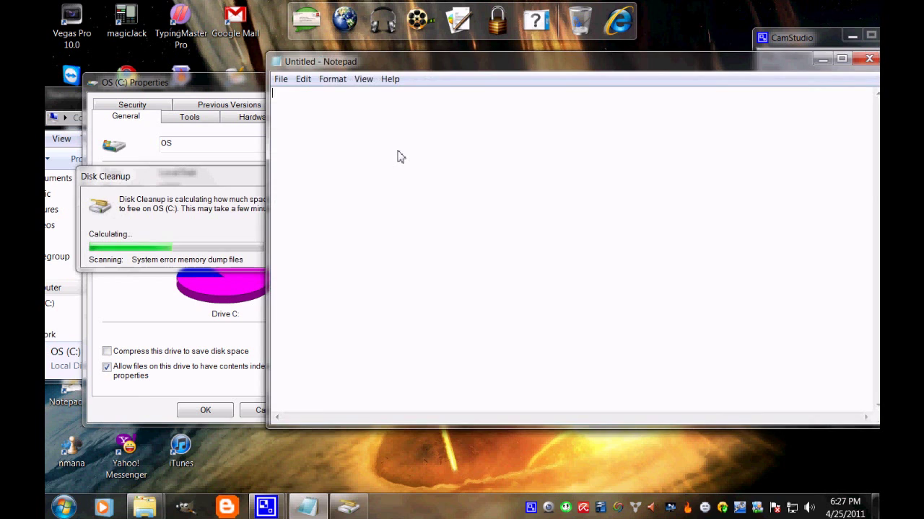
- Write the notes "wait ontill" and "it done" in Notepad one after the other, clearing each
type("wait ")
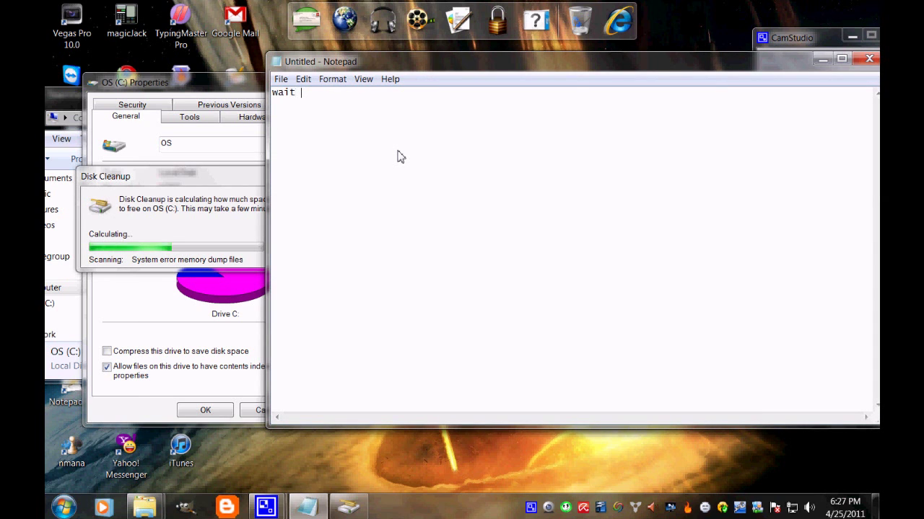
type("ontill")
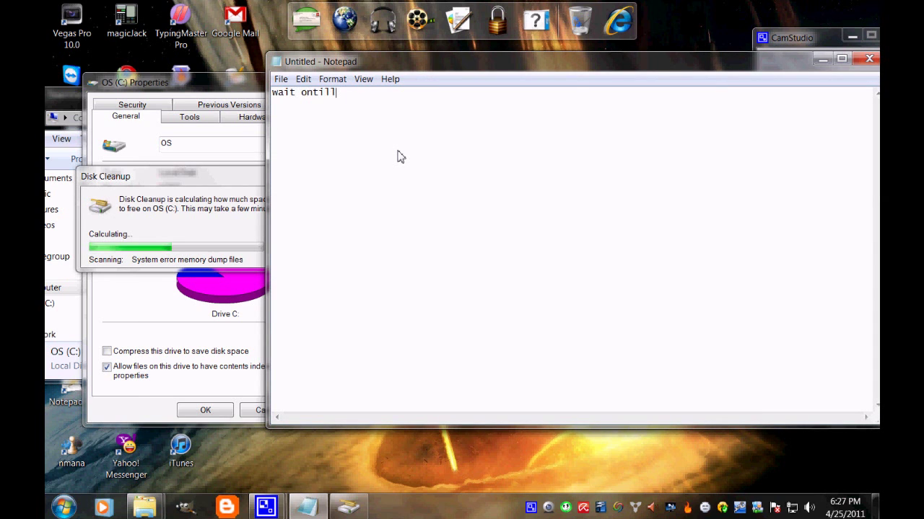
key("ctrl+a")
key("BackSpace")
type("it donr")
key("BackSpace")
type("e")
key("ctrl+a")
key("BackSpace")
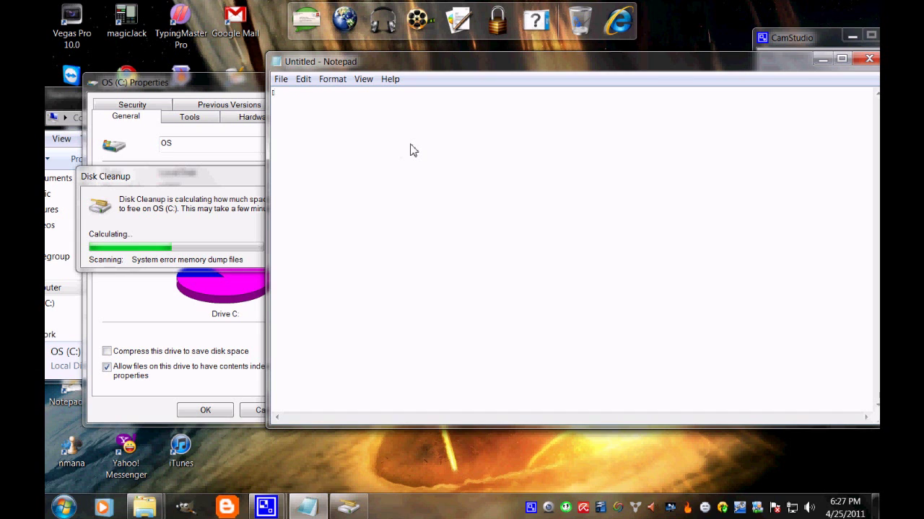
- Reposition Notepad and write the notes "and it probly" and "say some thing like this", clearing each
left_click_drag(456, 72, 394, 111)
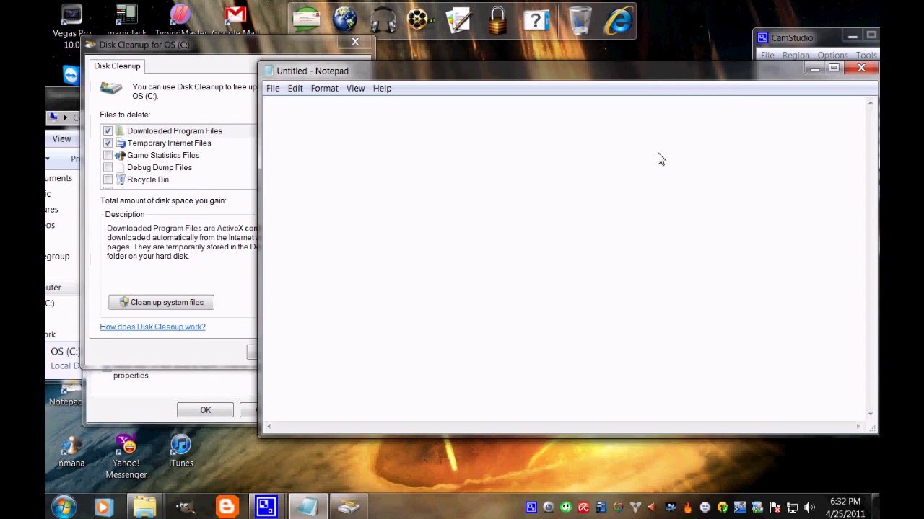
type("and it probly")
key("ctrl+a")
key("BackSpace")
type("say some thing like")
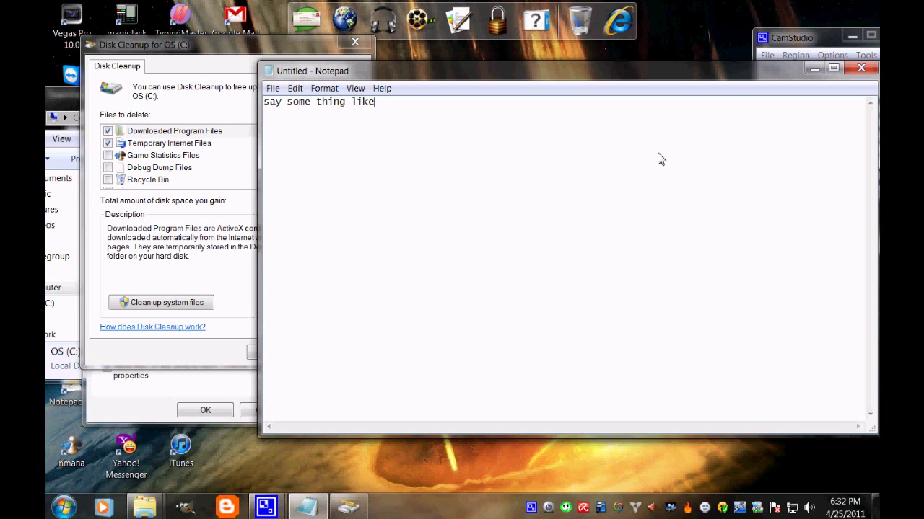
type(" this")
key("ctrl+a")
key("BackSpace")
- Bring Disk Cleanup forward and mark all remaining file categories for deletion, from Game Statistics Files through per-user queued Windows Error Reporting
left_click_drag(256, 50, 333, 50)
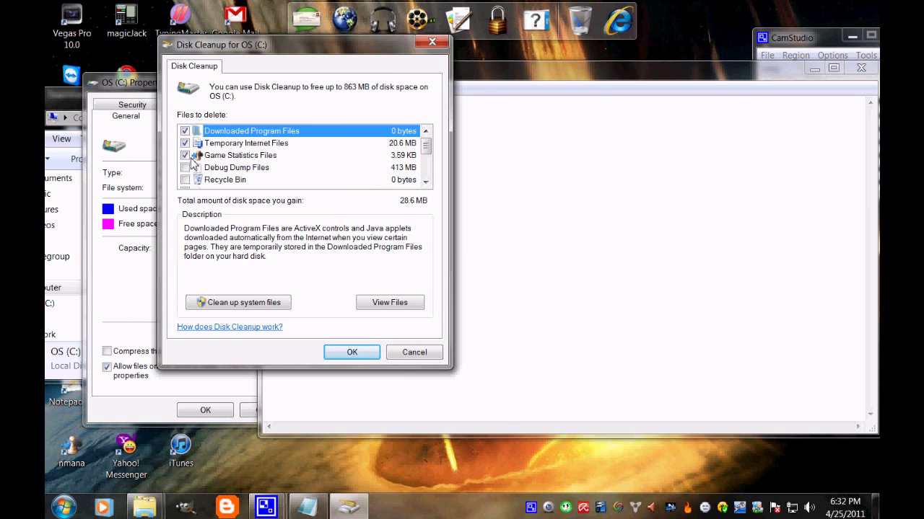
left_click(185, 155)
left_click(185, 167)
left_click(185, 180)
scroll(185, 182, "down", 1)
left_click(185, 167)
left_click(185, 180)
scroll(185, 178, "down", 1)
left_click(184, 168)
left_click(185, 180)
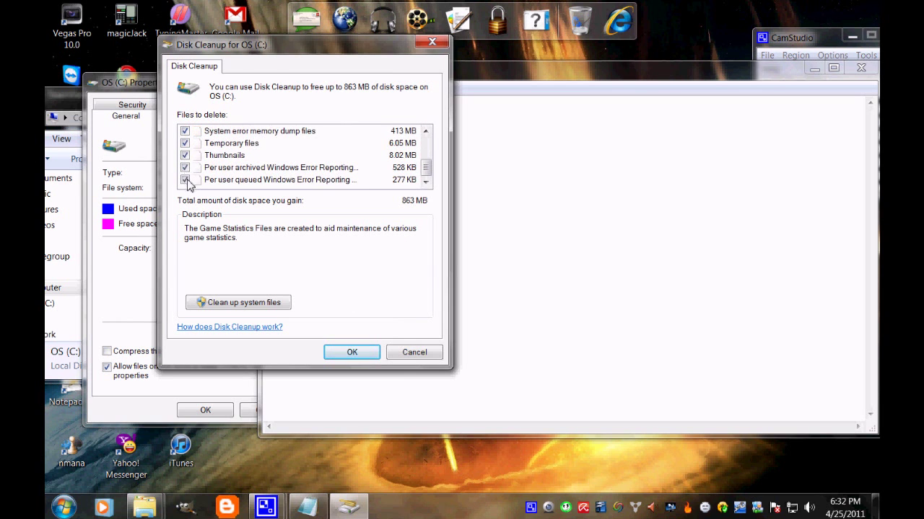
- Move Disk Cleanup aside and write the notes "select all" and "and click ok" in Notepad, clearing each
left_click_drag(270, 46, 141, 67)
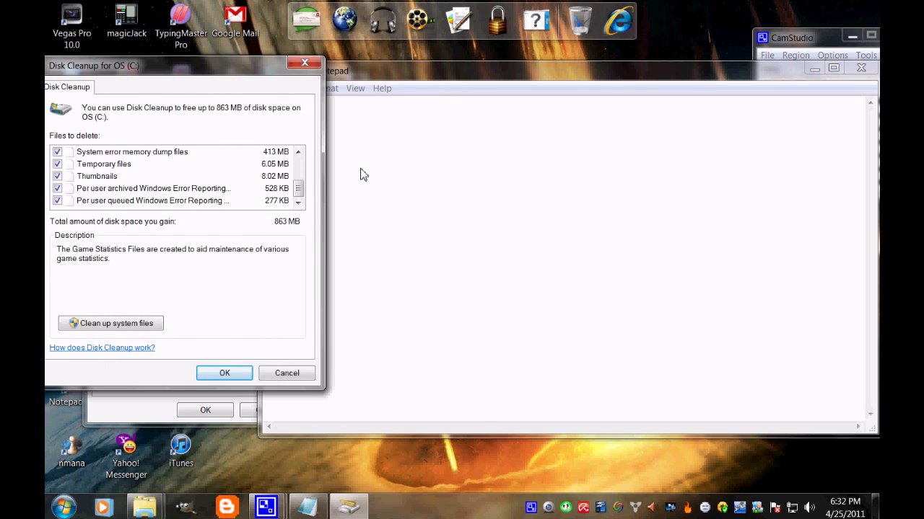
left_click(394, 168)
type("sele")
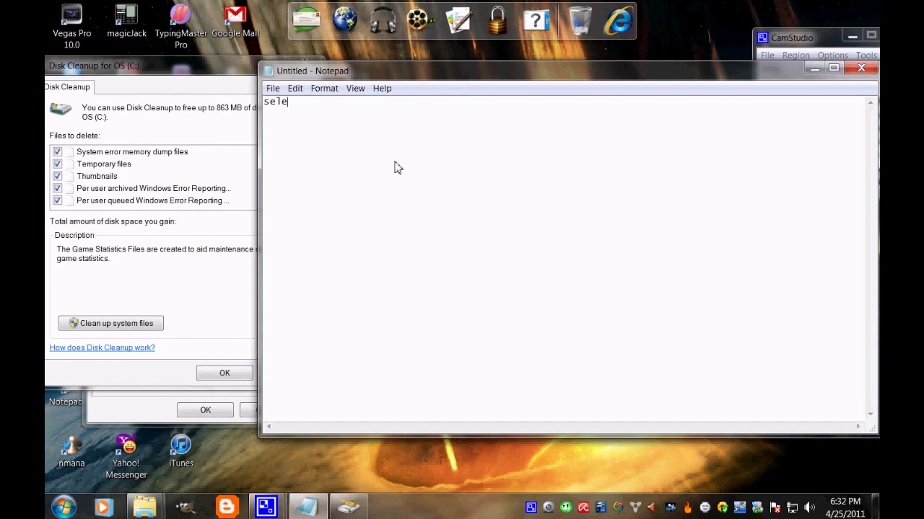
type("ct all")
key("ctrl+a")
key("BackSpace")
type("and click ok")
key("ctrl+a")
key("BackSpace")
- Bring the Disk Cleanup dialog back over Notepad and accept the selected file categories
left_click(178, 72)
left_click_drag(179, 72, 270, 71)
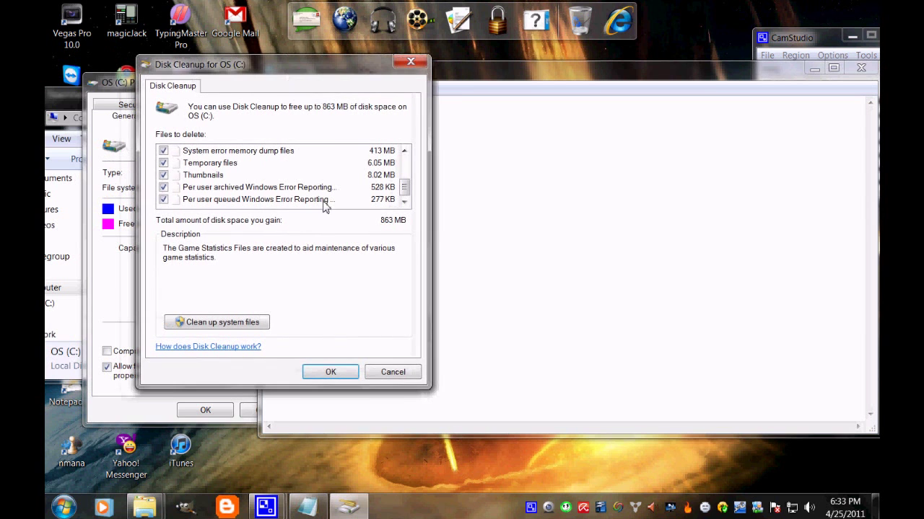
left_click(344, 373)
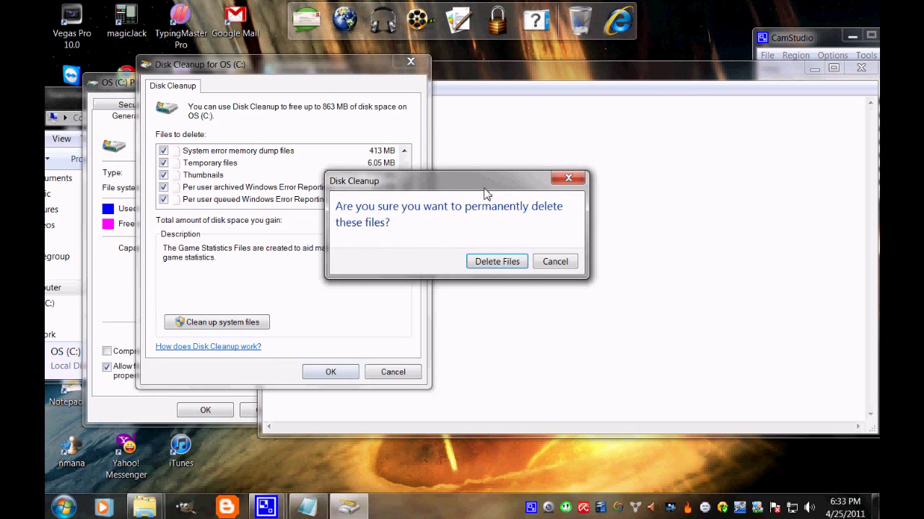
- Move the deletion confirmation aside, write the note "and click delete" in Notepad and clear it
left_click_drag(368, 177, 283, 171)
left_click(516, 196)
type("a")
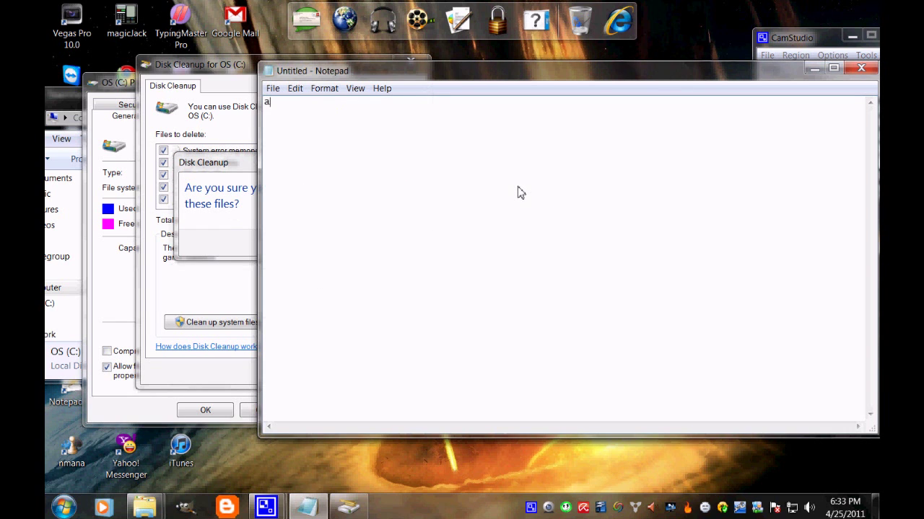
type("nd click delete")
key("ctrl+a")
key("BackSpace")
- Confirm the permanent deletion of the selected files in Disk Cleanup
left_click(217, 281)
left_click(344, 245)
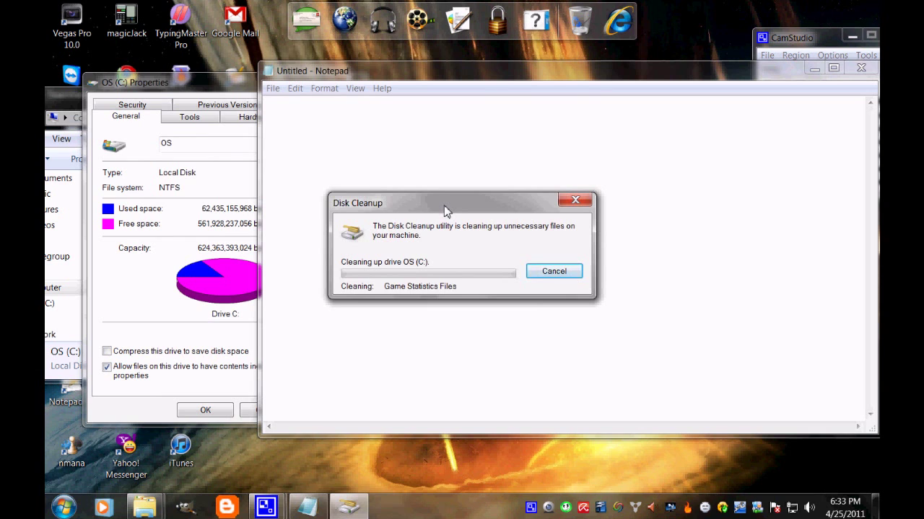
- Write the note "it will take some min" in Notepad and clear it
type("it will ")
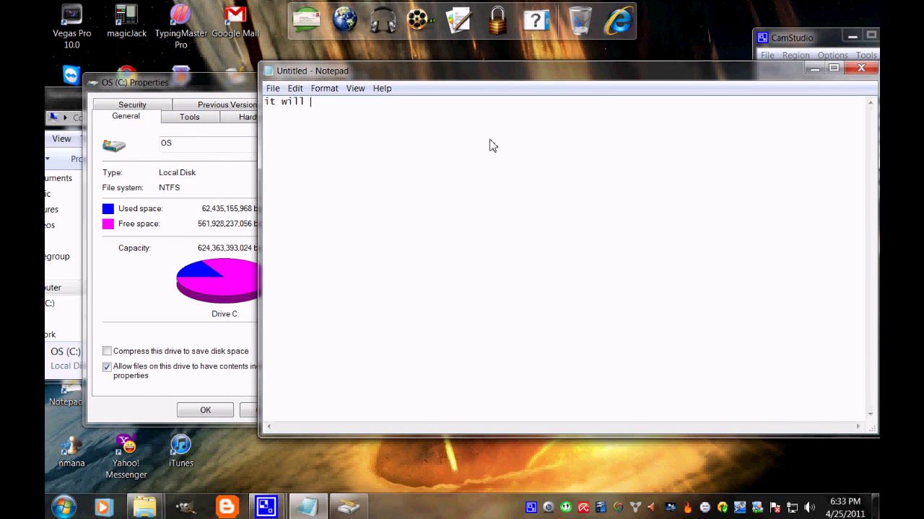
type("take some min")
key("ctrl+a")
key("BackSpace")
- Rearrange Notepad and the Disk Cleanup progress window over the drive properties dialog
left_click_drag(438, 77, 384, 55)
left_click(249, 153)
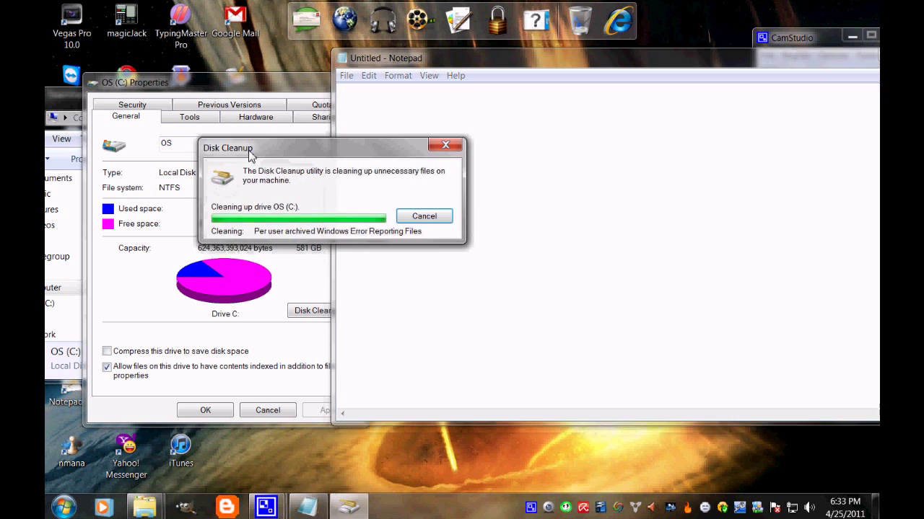
left_click_drag(370, 57, 365, 59)
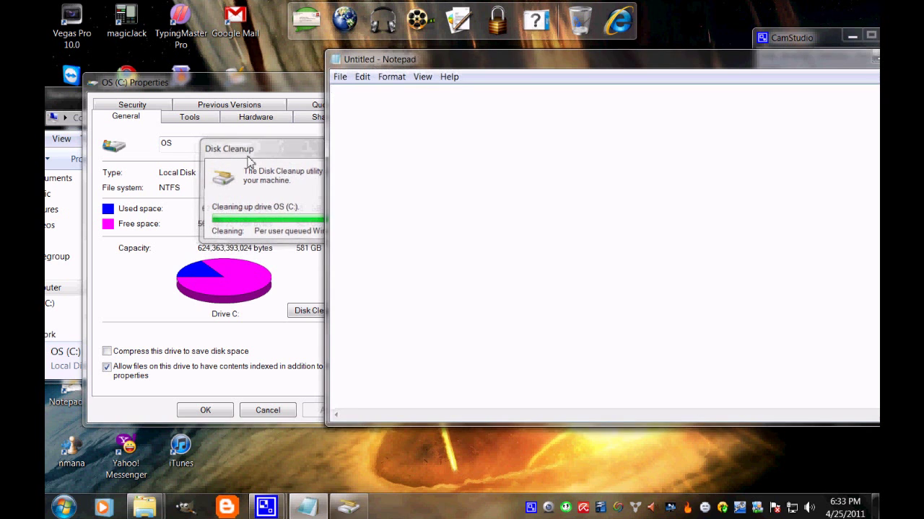
- Write the notes "when it is done" and "go to tools" in Notepad, clearing each one
left_click(466, 179)
type("when it is done")
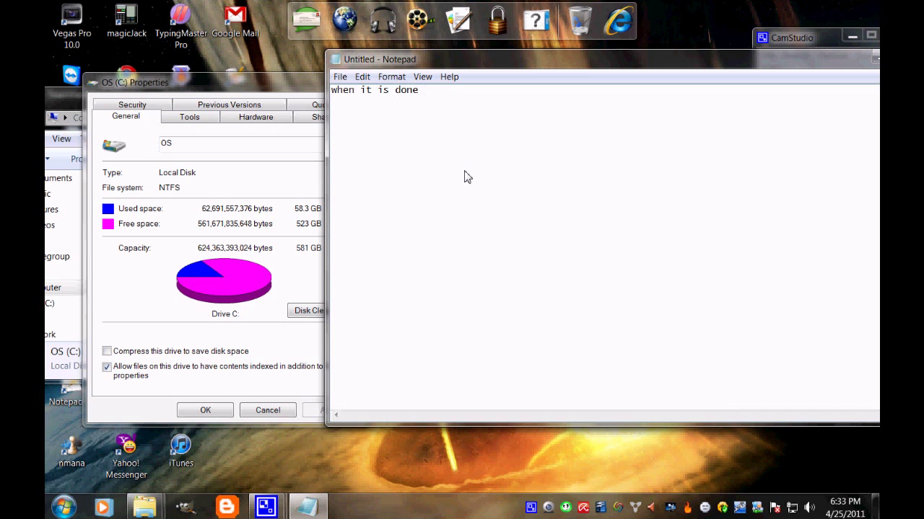
key("ctrl+a")
key("BackSpace")
type("go to tools")
key("ctrl+a")
key("BackSpace")
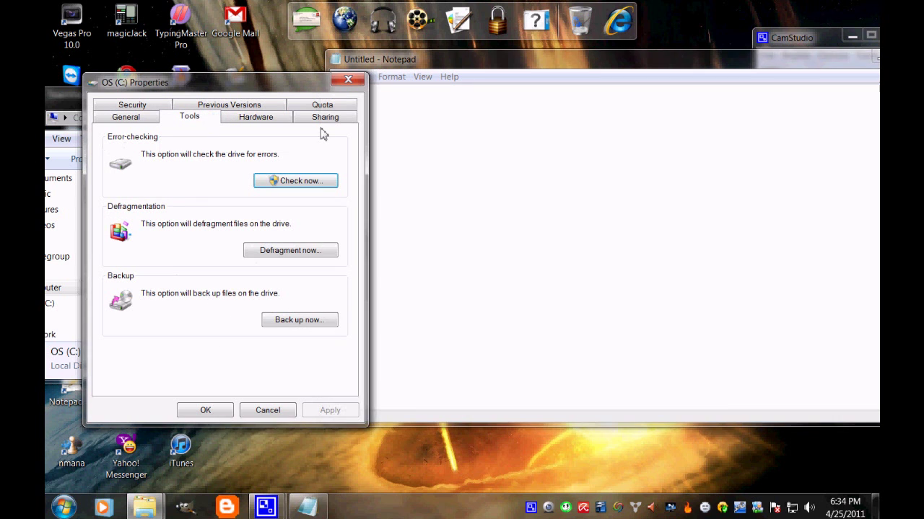
- Write the note "and click in defragment" in Notepad and clear it
left_click(469, 204)
type("and")
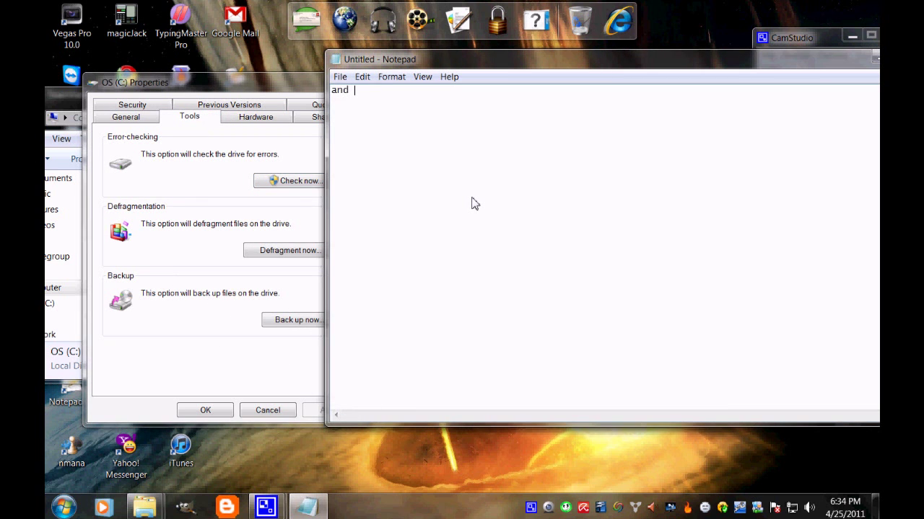
type(" click in defragment")
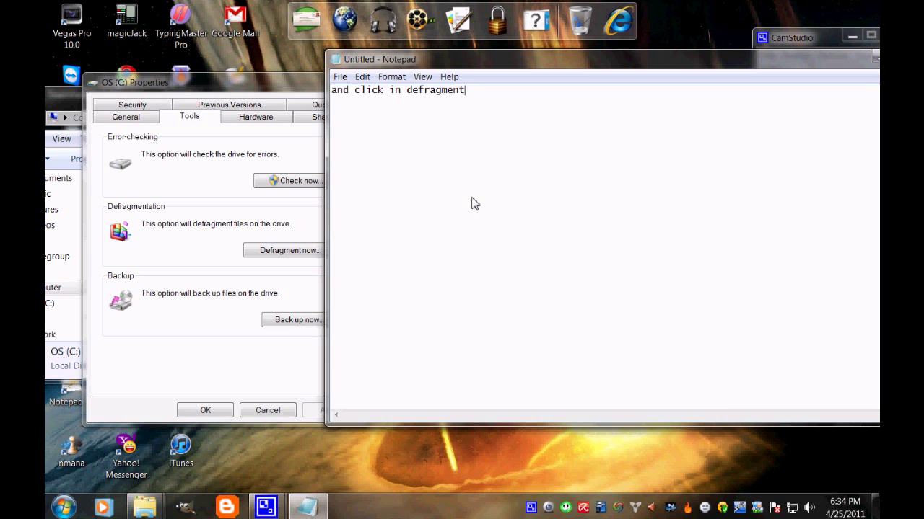
key("ctrl+a")
key("BackSpace")
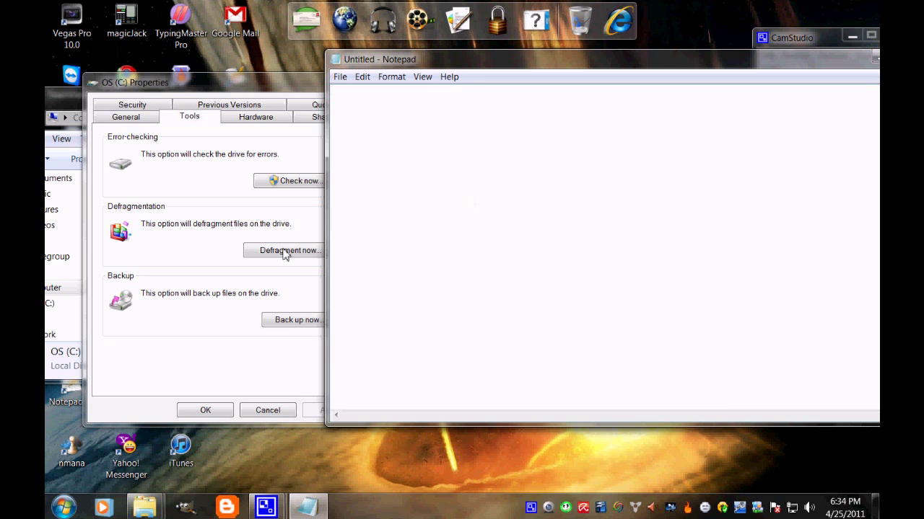
- Open Disk Defragmenter from the OS (C:) drive properties
left_click(330, 238)
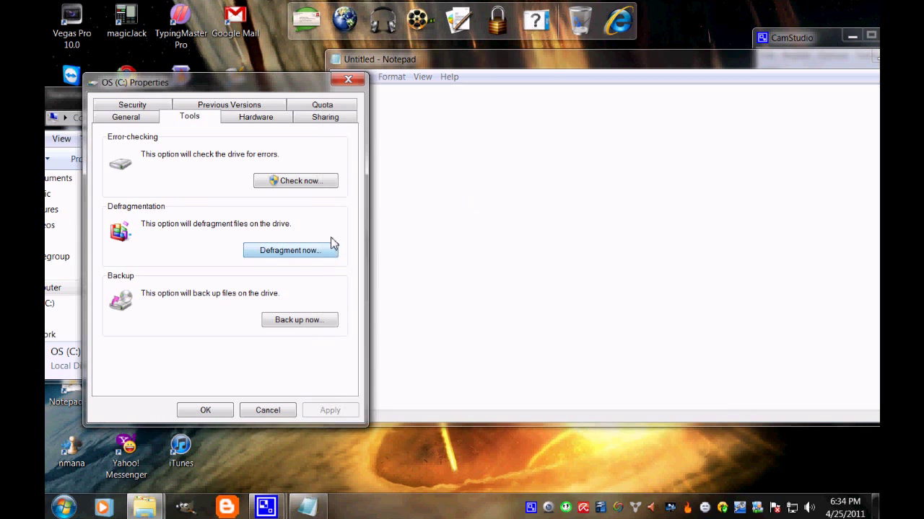
left_click(400, 241)
type("no")
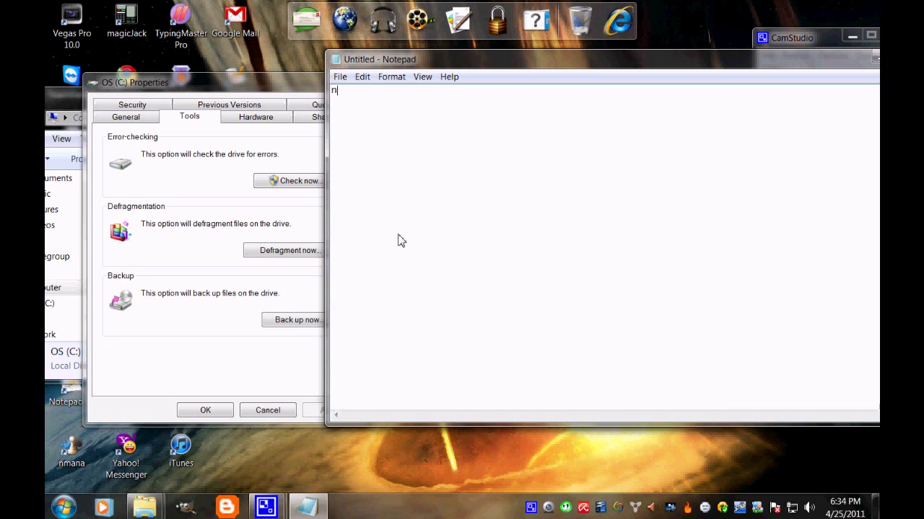
left_click(238, 264)
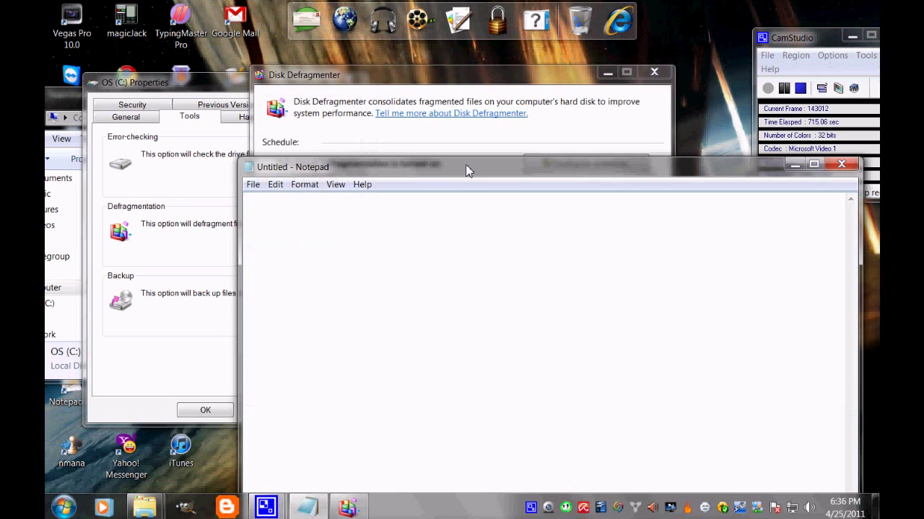
- Write the note "and then it will show some thing like this", move Disk Defragmenter into view and clear the note
type("and then it will sho")
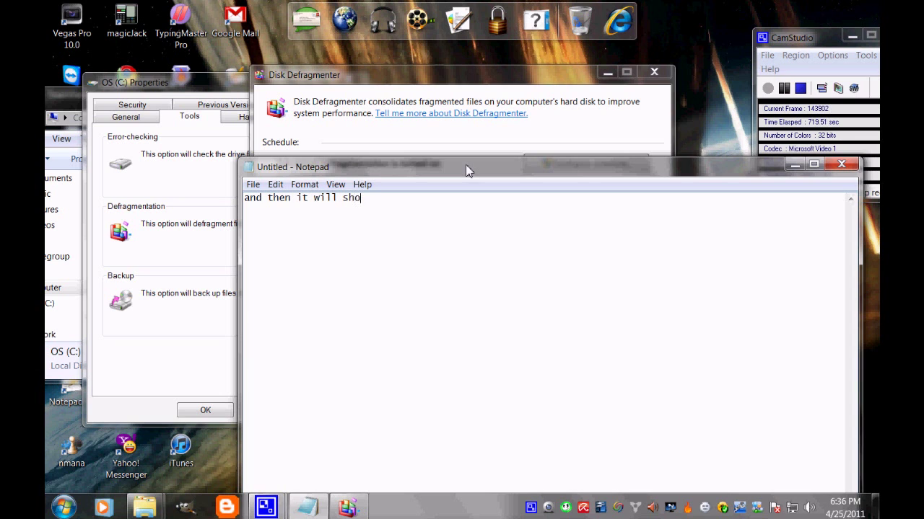
type("w some thing like this")
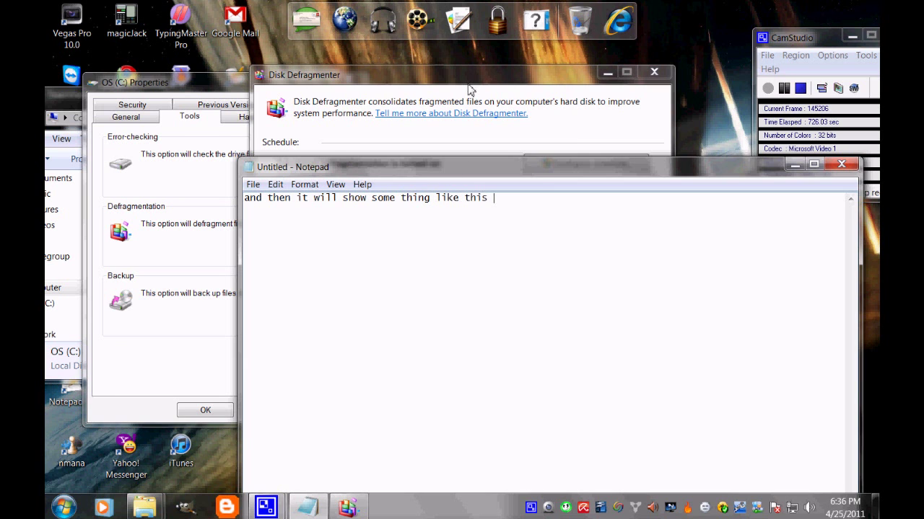
left_click_drag(469, 88, 330, 67)
left_click(620, 254)
key("ctrl+a")
key("BackSpace")
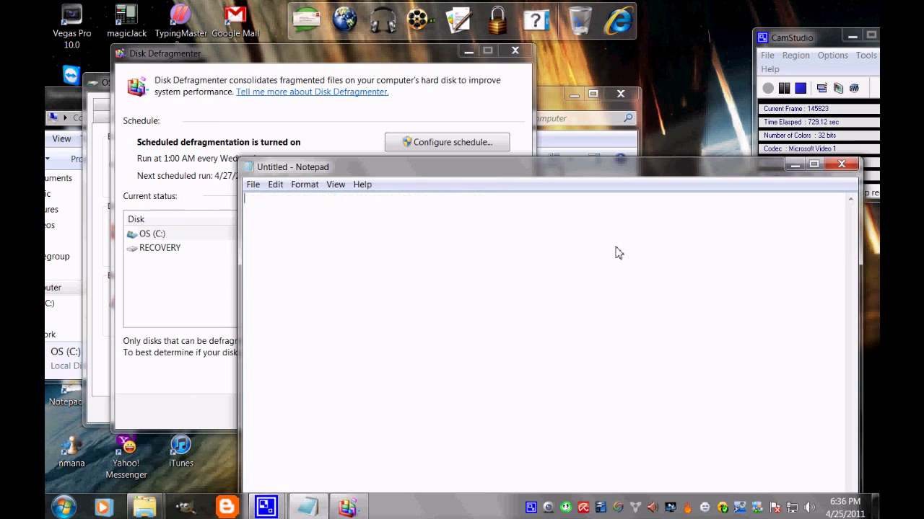
- Write the note "then press anylize" in Notepad, moving its window off the Disk Defragmenter details, and clear it
type("then")
left_click_drag(536, 175, 643, 108)
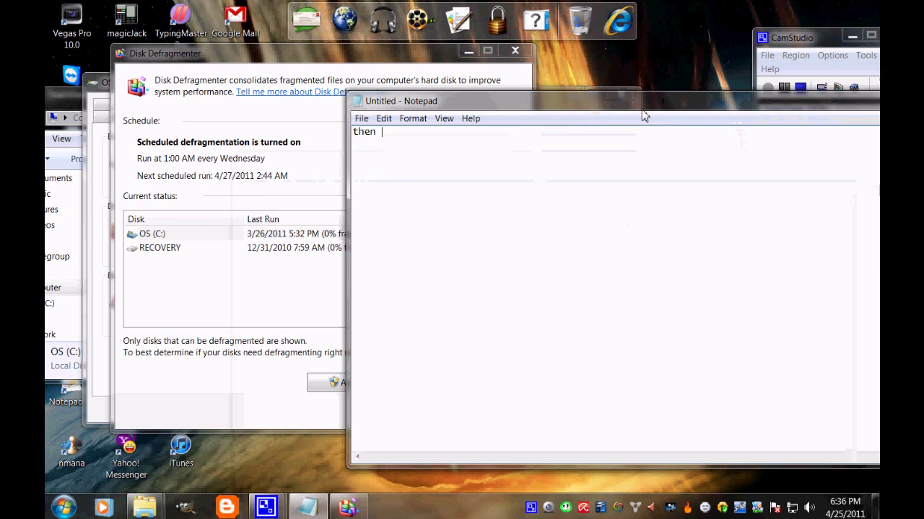
type("pres")
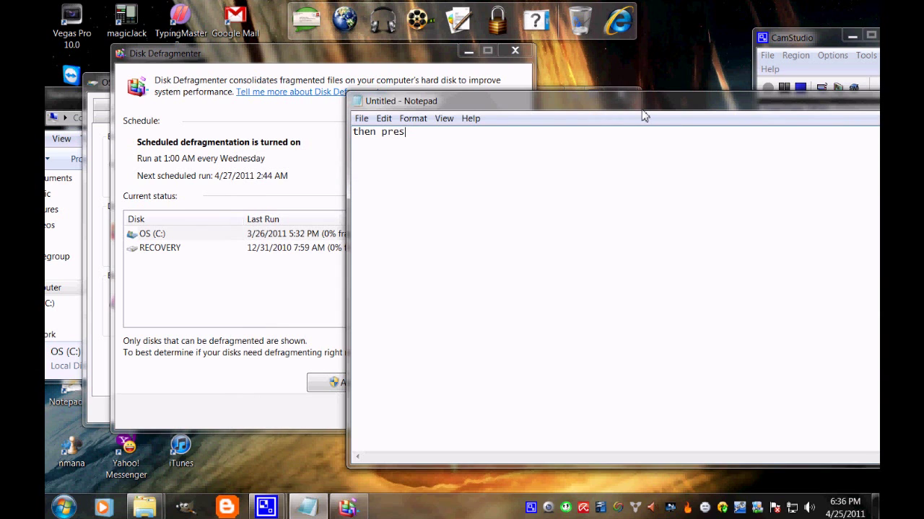
type("s anylize")
key("ctrl+a")
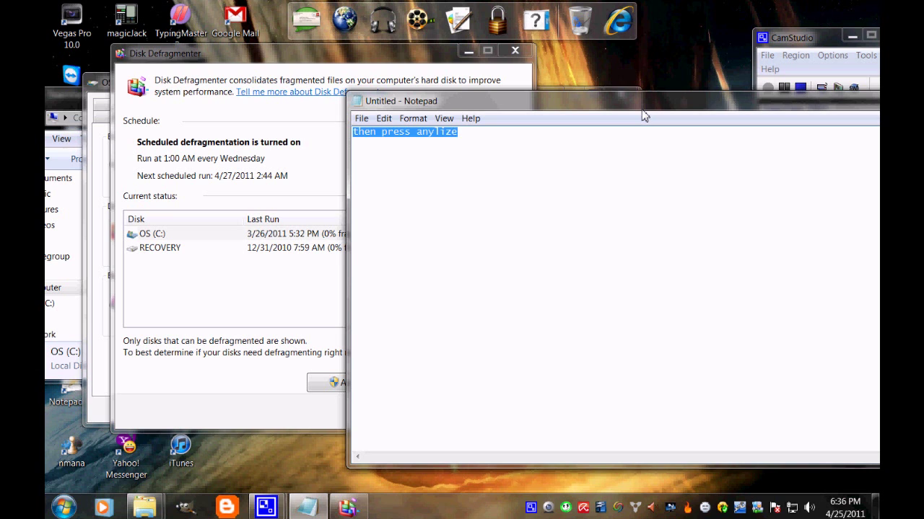
key("Delete")
- Try to analyze the disks in Disk Defragmenter, and select the OS (C:) and RECOVERY entries in the disk list
left_click(291, 264)
left_click(355, 384)
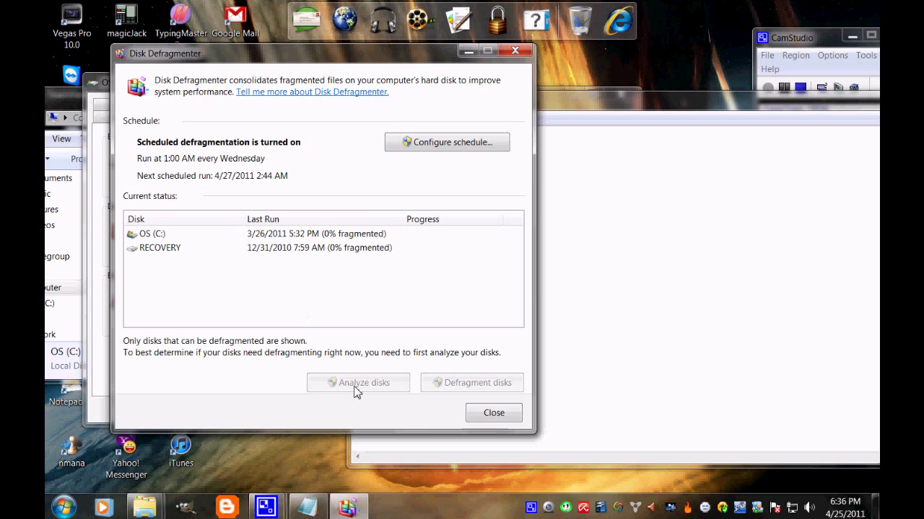
left_click(352, 236)
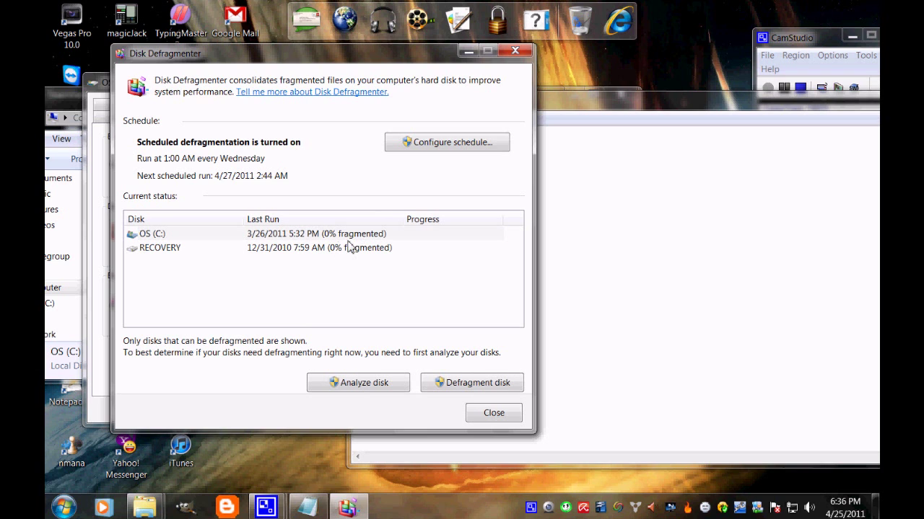
key("Down")
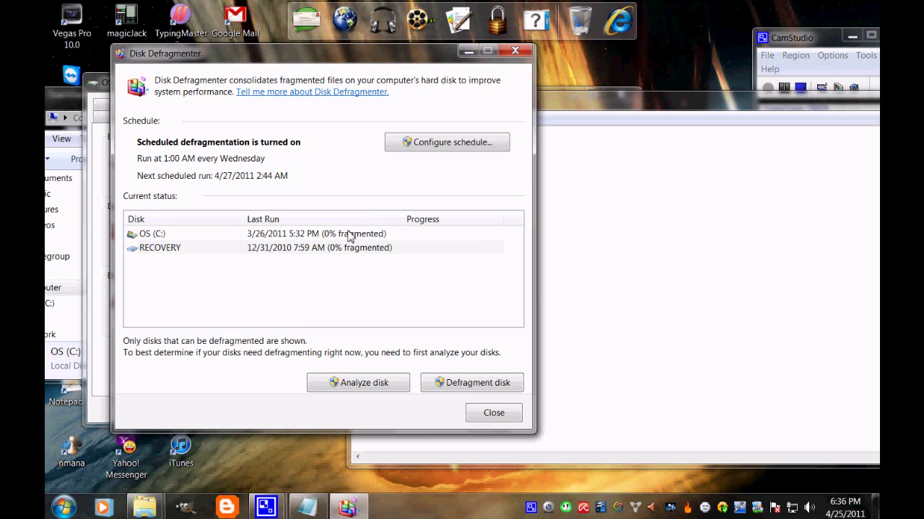
left_click(347, 247, "shift")
left_click(326, 235)
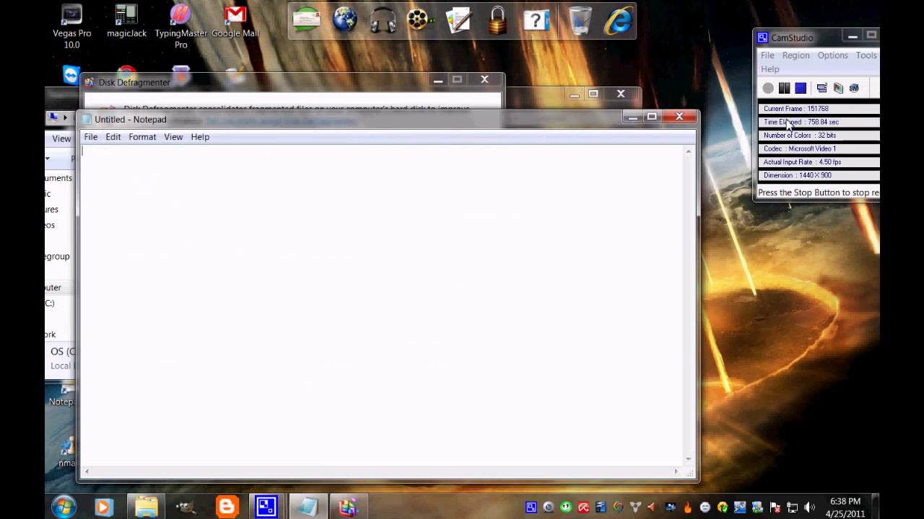
- Write the note "when it is done" in the empty Notepad document and clear it
type("w")
type("hen it i ")
type("is")
key("BackSpace")
key("BackSpace")
key("BackSpace")
type("s done")
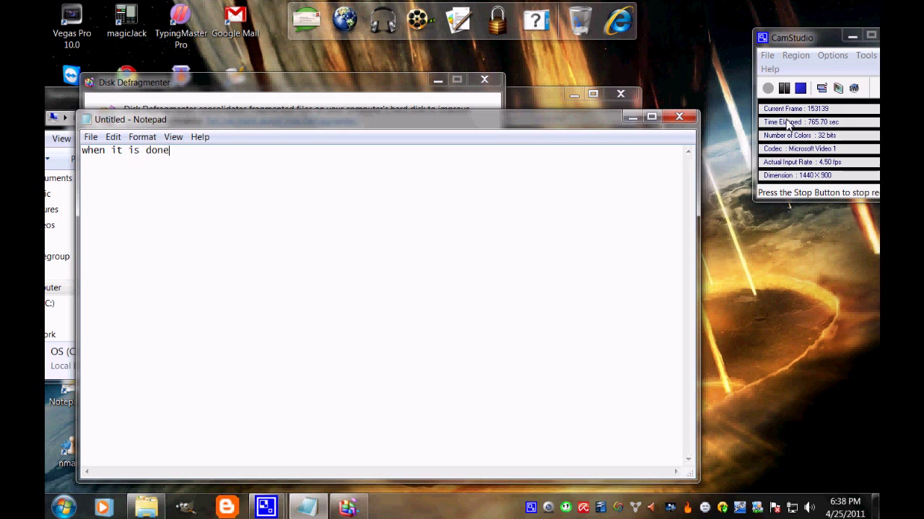
key("ctrl+a")
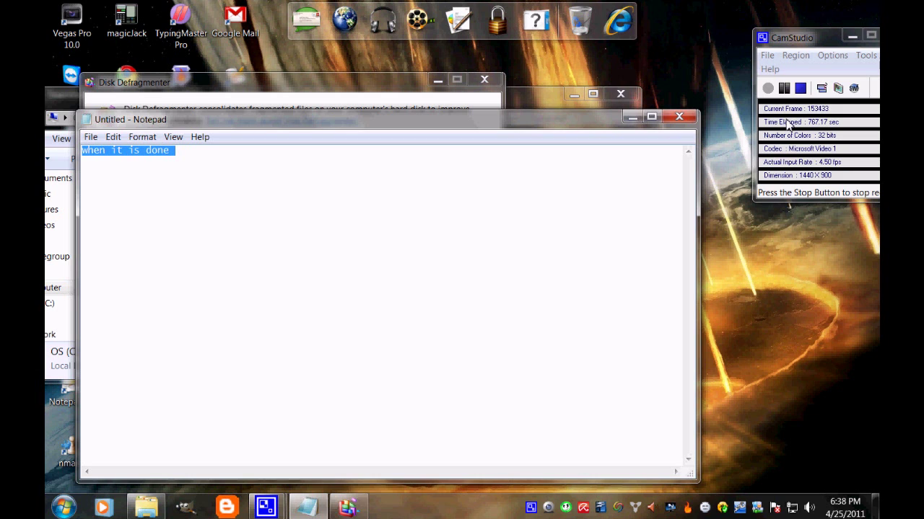
key("BackSpace")
- Write the note "defragment" in Notepad, replace it with "it" and clear the text
type("defrag")
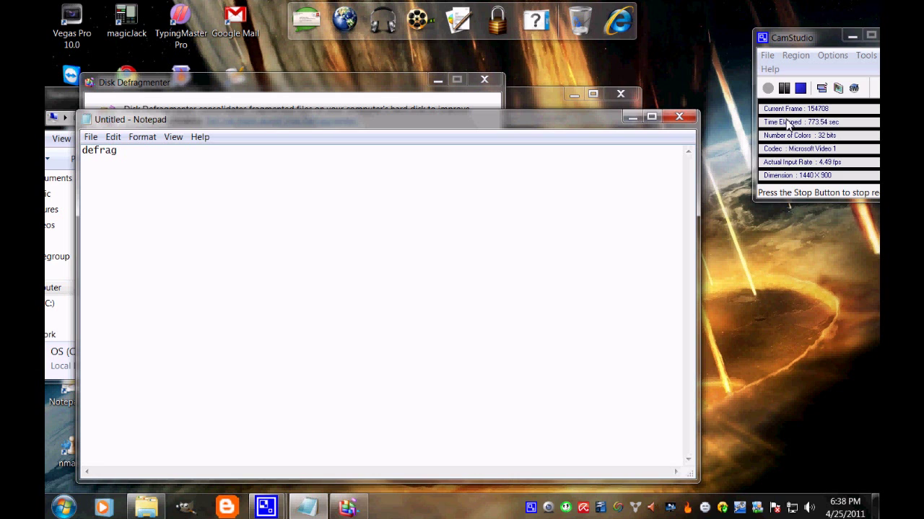
type("ment")
key("ctrl+a")
type("it")
key("ctrl+a")
key("BackSpace")
- Move Notepad off the Disk Defragmenter controls and close Disk Defragmenter
left_click_drag(370, 128, 493, 59)
left_click_drag(480, 89, 479, 21)
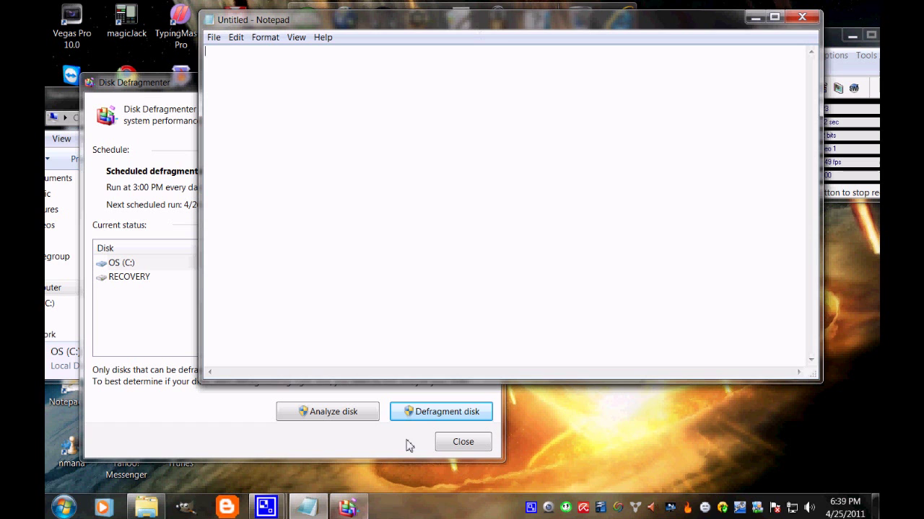
left_click(460, 444)
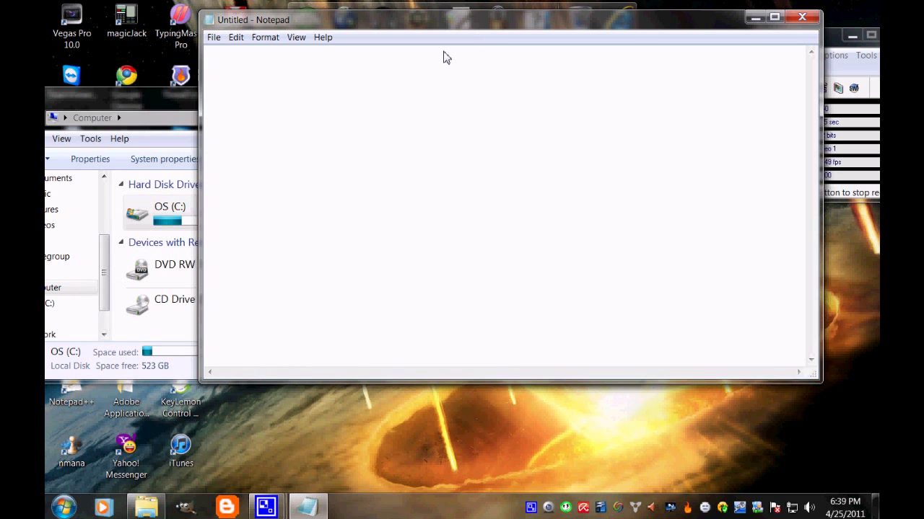
- Reposition Notepad over the Computer window, write the note "next thing is" and clear it
left_click_drag(659, 22, 609, 127)
type("next thi")
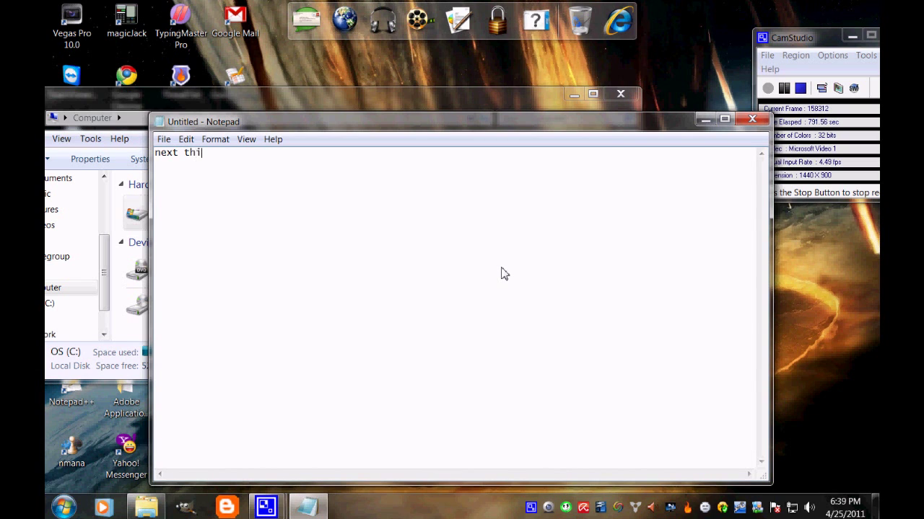
type("ng is")
key("ctrl+a")
key("BackSpace")
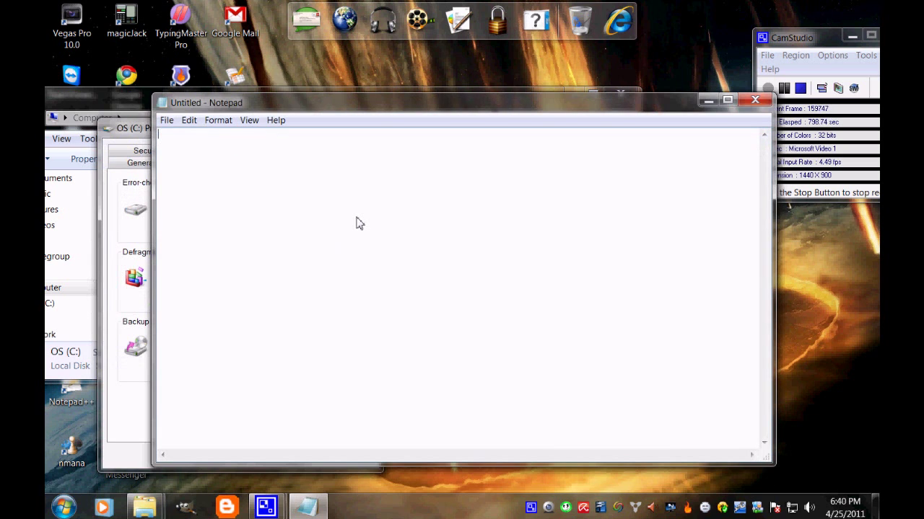
- Write the note "try to di this in samemode" in Notepad and clear it
type("try to di this in samemode")
key("ctrl+a")
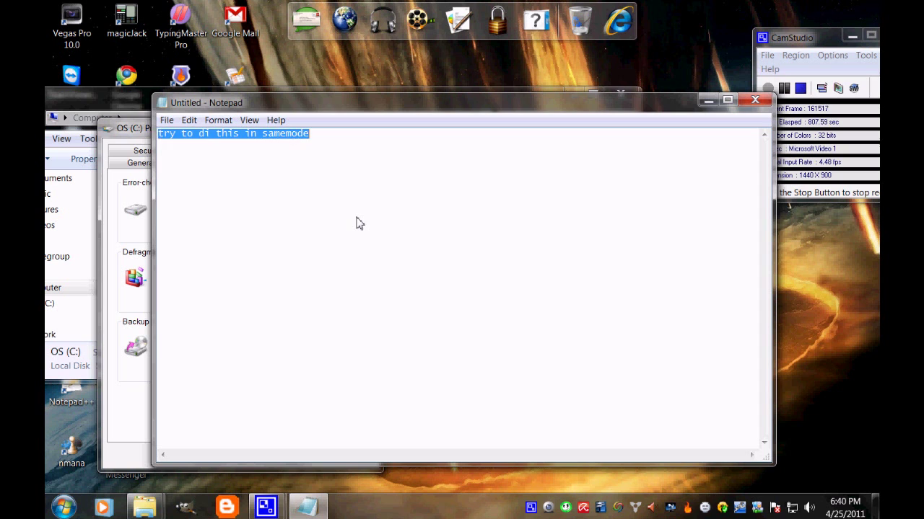
key("BackSpace")
- Shift Notepad slightly off the drive properties, write the note "click in check now box" and clear it
left_click_drag(264, 97, 262, 106)
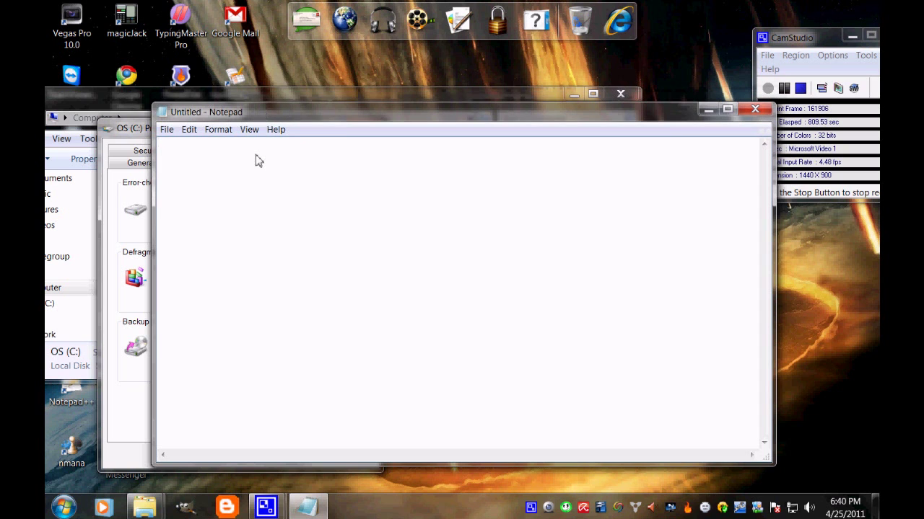
left_click_drag(241, 118, 258, 111)
type("cl")
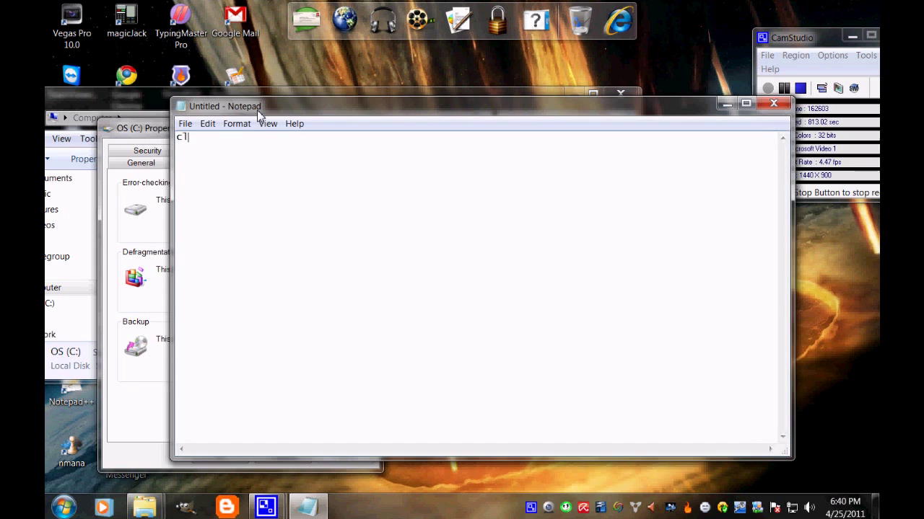
type("ick in check now box")
key("ctrl+a")
key("BackSpace")
- Move Notepad slightly, then write the notes "and wait ontill" and "it show up", clearing each one
left_click_drag(231, 110, 212, 101)
type("and ")
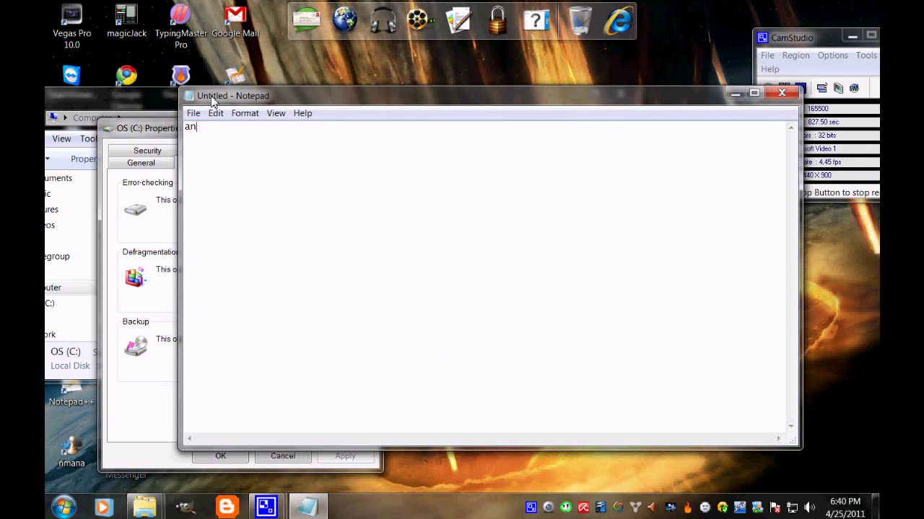
type("wait ontill")
key("ctrl+a")
key("BackSpace")
type("it show up")
key("ctrl+a")
key("BackSpace")
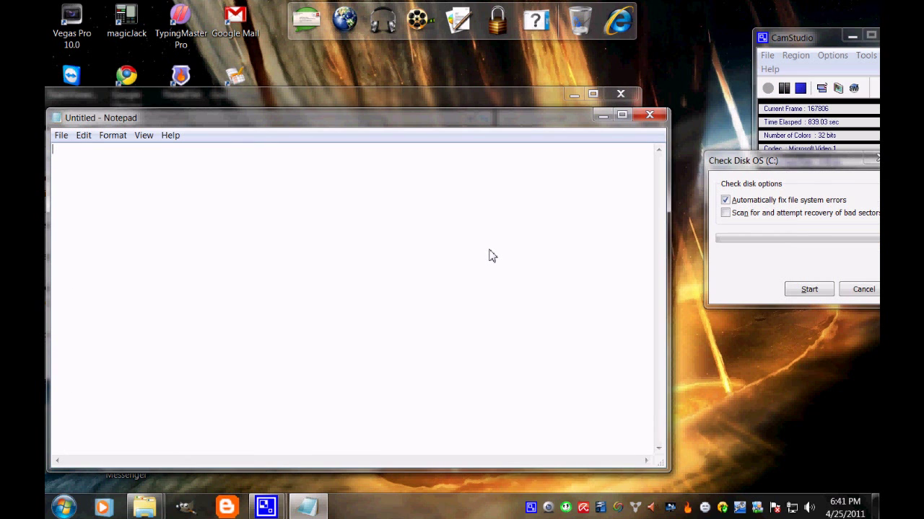
- Write the note "it will show some thing like this" in Notepad and clear it
type("t will show some ")
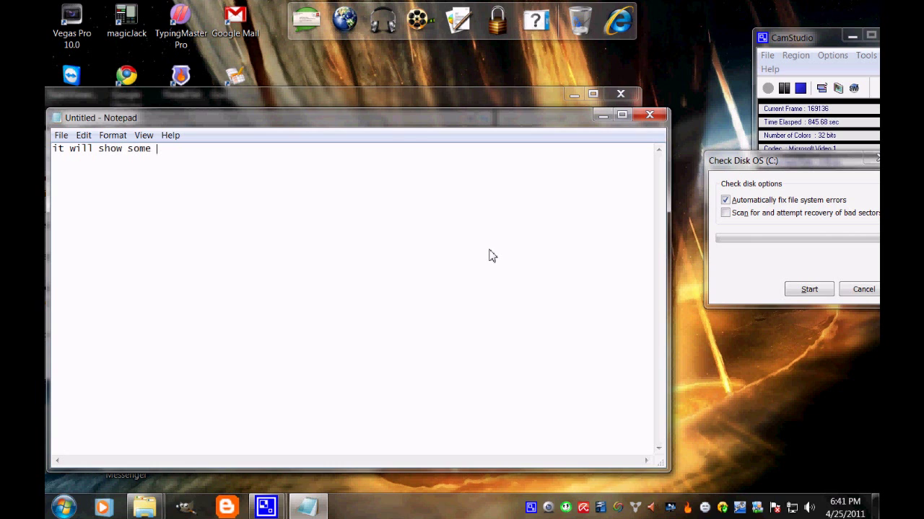
type("thing like this")
key("ctrl+a")
key("BackSpace")
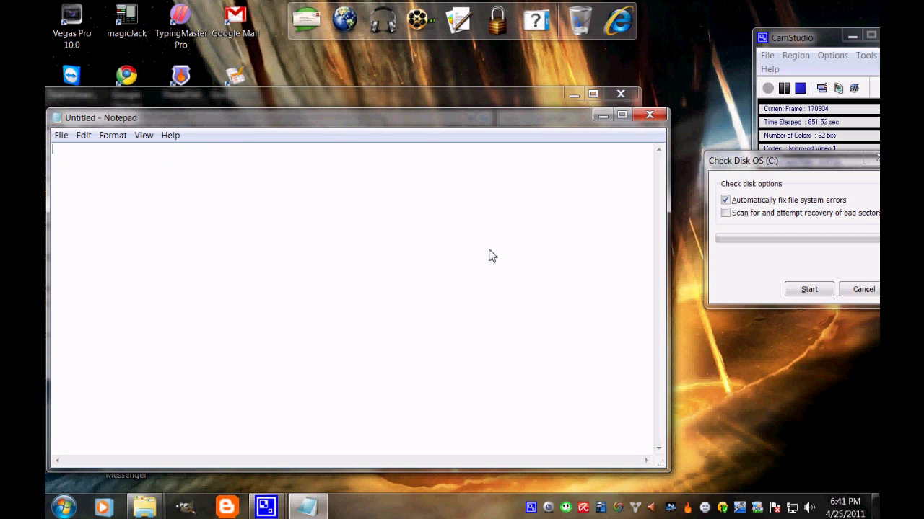
- Move the Check Disk dialog next to the drive's error-checking options and enable scanning for and attempting recovery of bad sectors
left_click_drag(730, 165, 360, 121)
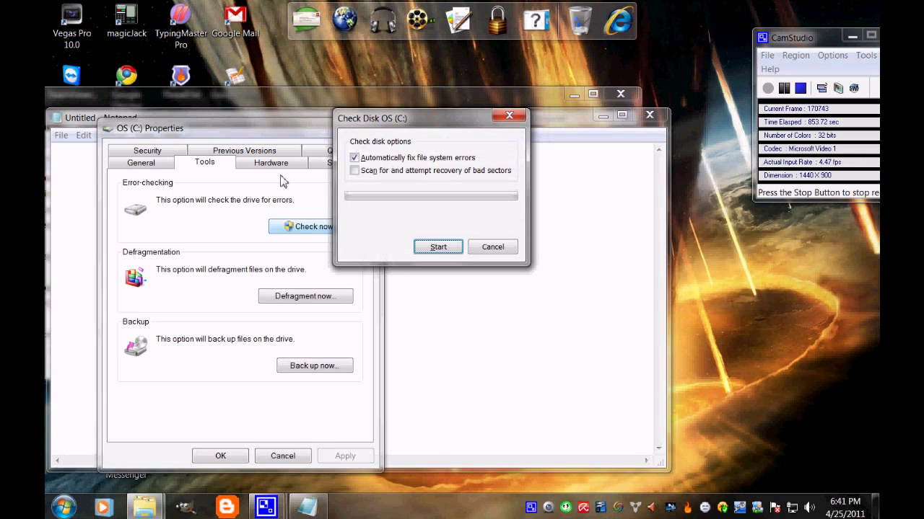
left_click(408, 173)
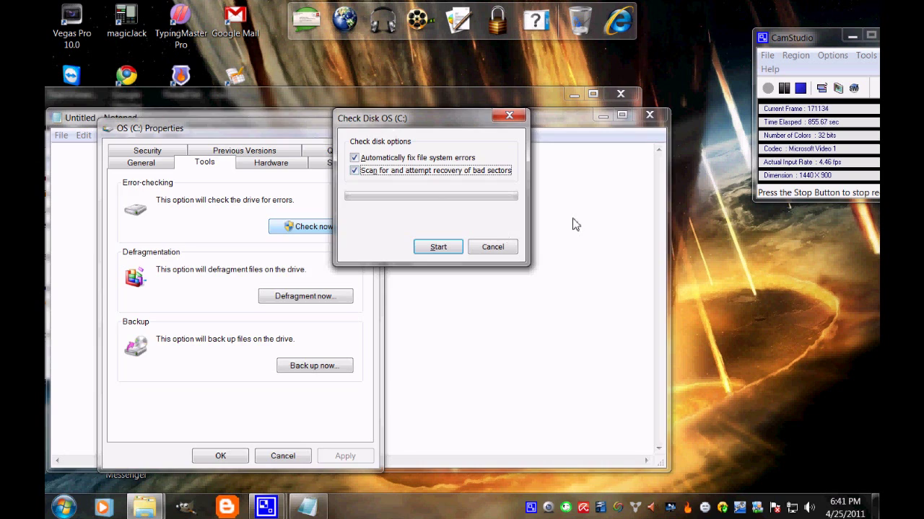
- Write the note "and start it" in Notepad and clear it
left_click(398, 282)
type("and ")
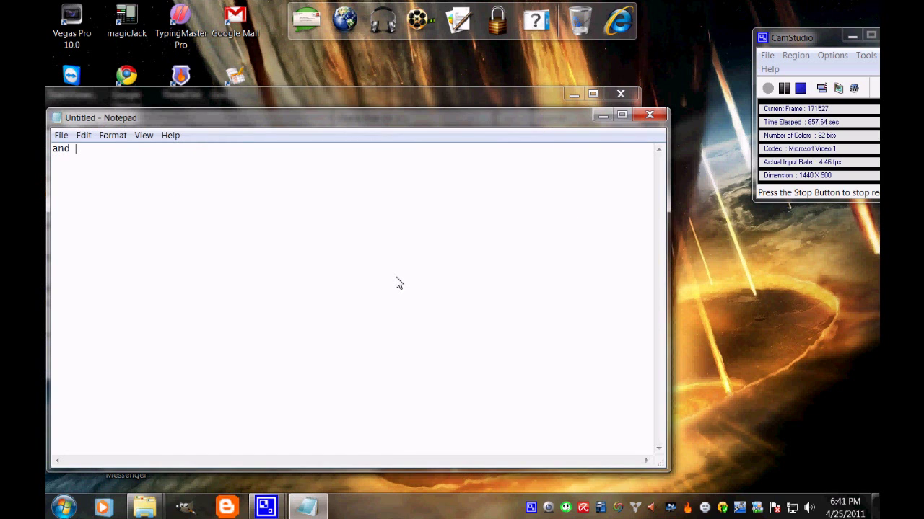
type("start it a")
key("ctrl+a")
key("BackSpace")
- Move the Check Disk dialog slightly and start the check of the OS (C:) drive with both options enabled
mouse_move(412, 117)
left_mouse_down()
mouse_move(402, 138)
mouse_move(429, 118)
left_mouse_up()
left_click(404, 117)
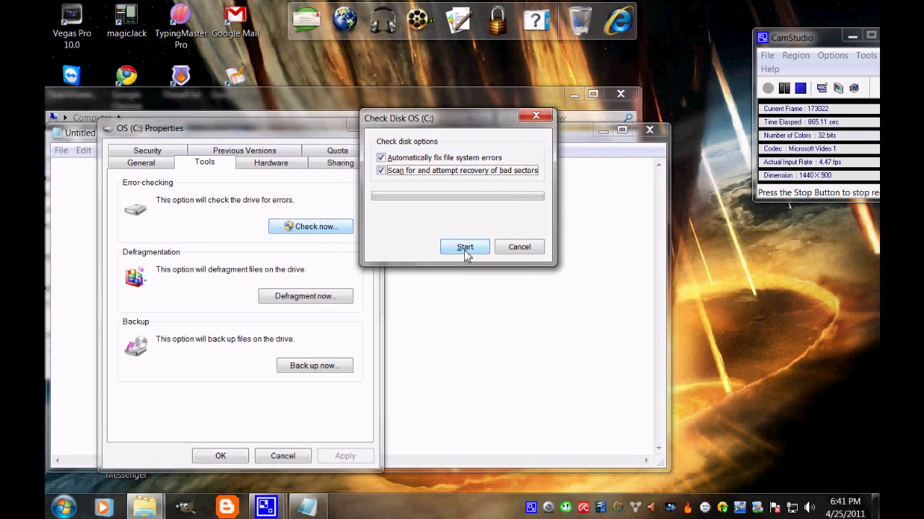
left_click(464, 246)
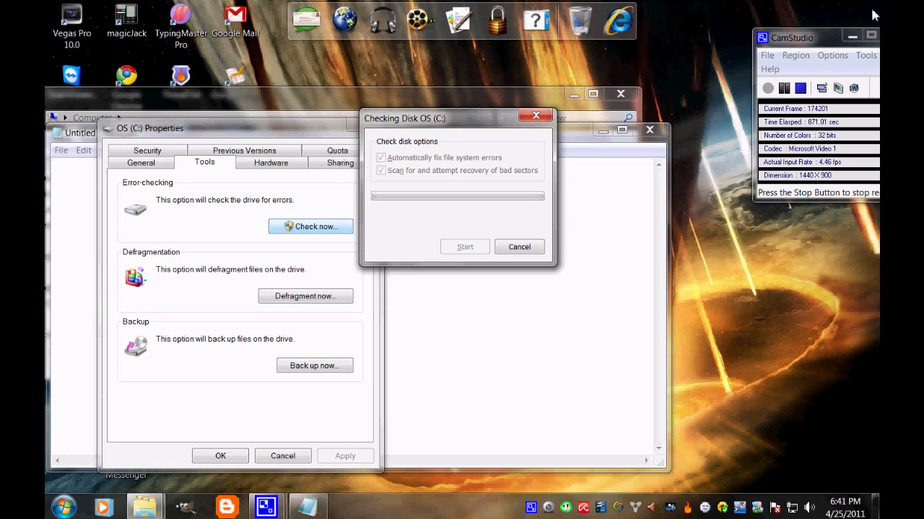
- Write the note "when u done this" in Notepad and clear it
left_click(793, 45)
left_click(613, 202)
type("when u d")
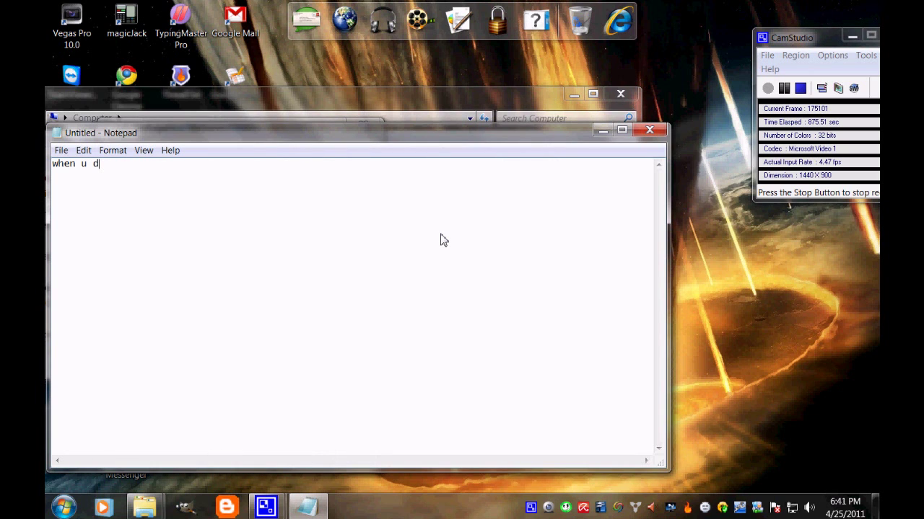
type("one this")
key("ctrl+a")
key("BackSpace")
- Move Notepad off the drive properties, write and clear the note "go to generel", and show the drive's General properties
left_click_drag(392, 130, 553, 145)
type("go to ")
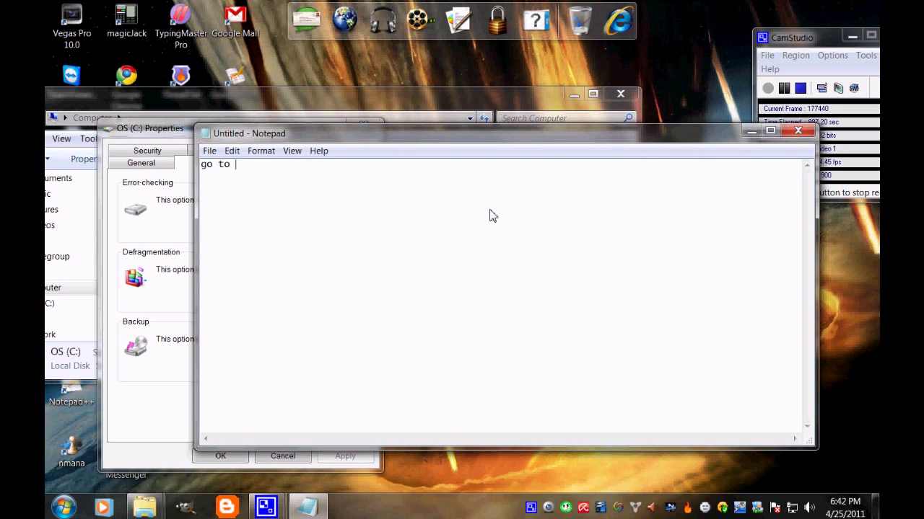
type("generel")
key("ctrl+a")
key("BackSpace")
left_click(144, 164)
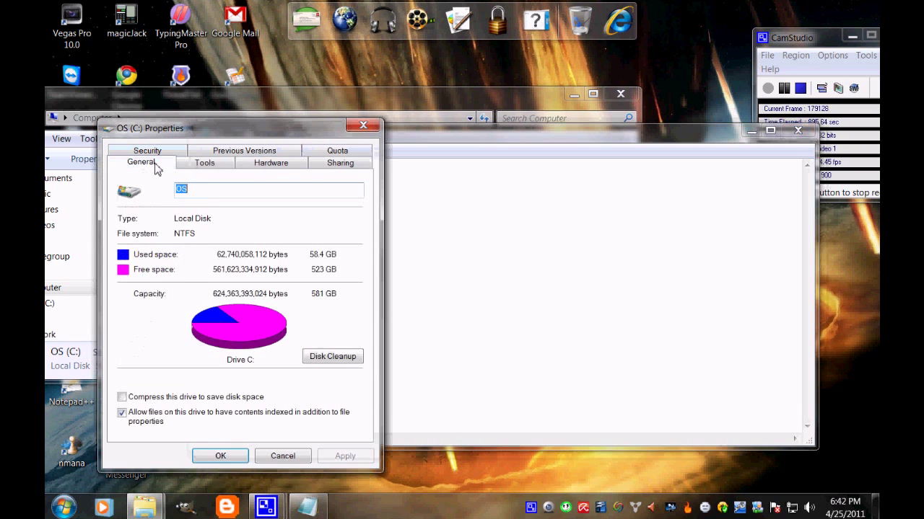
- Write the note "and it will show like this" in Notepad and clear it
left_click(447, 279)
type("and it will show like this")
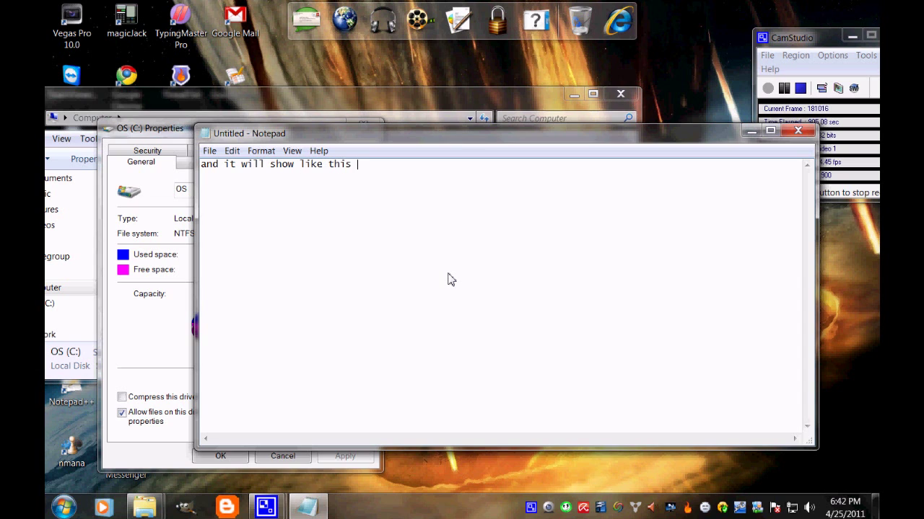
key("ctrl+a")
key("BackSpace")
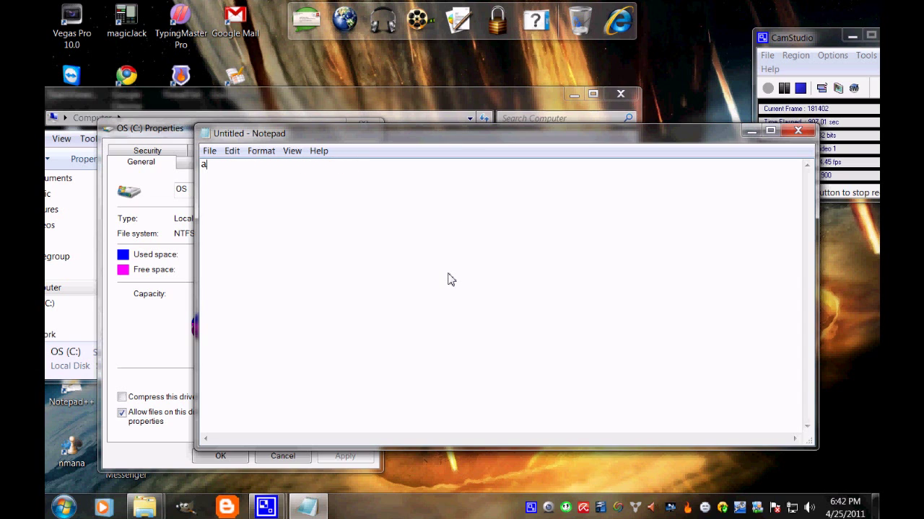
- Write the note "then press this" and turn off content indexing for files on the OS (C:) drive
type("then press this")
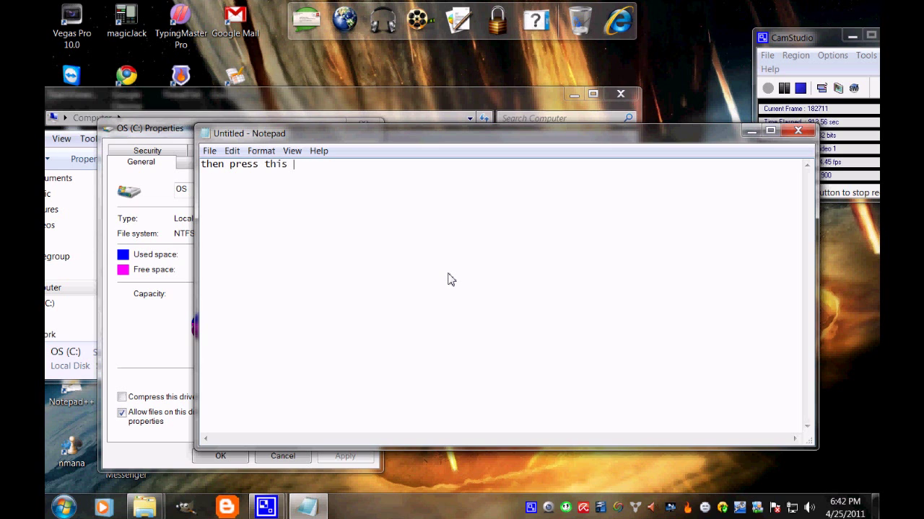
left_click(166, 436)
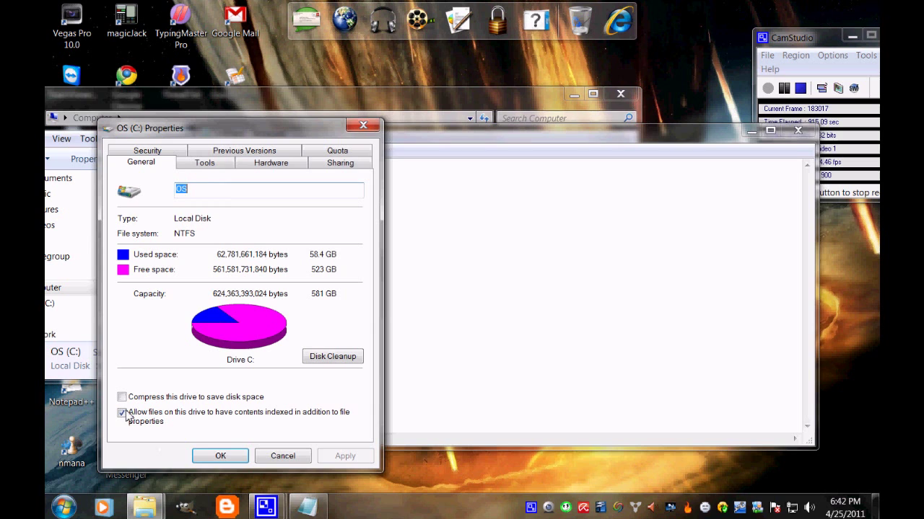
left_click(122, 415)
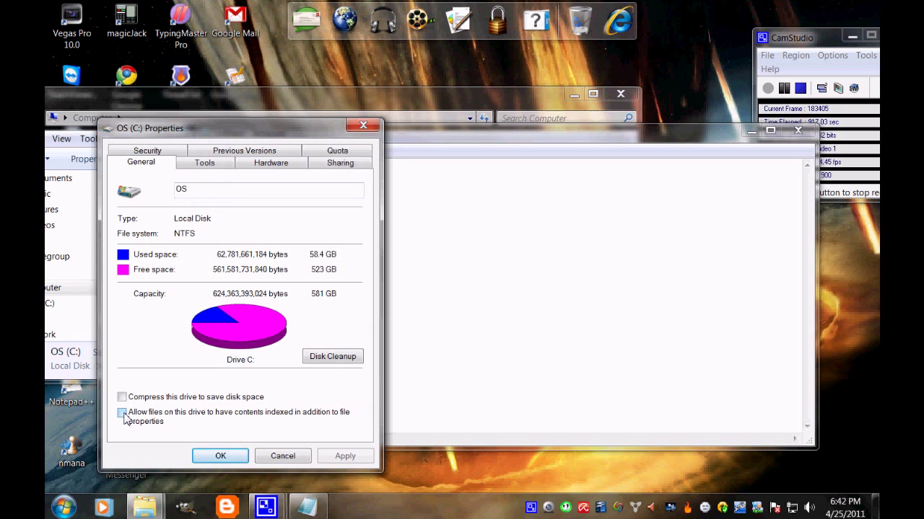
- Extend the note with "apply!!", clear it, and apply the indexing change to the OS (C:) drive
left_click(409, 260)
type("a")
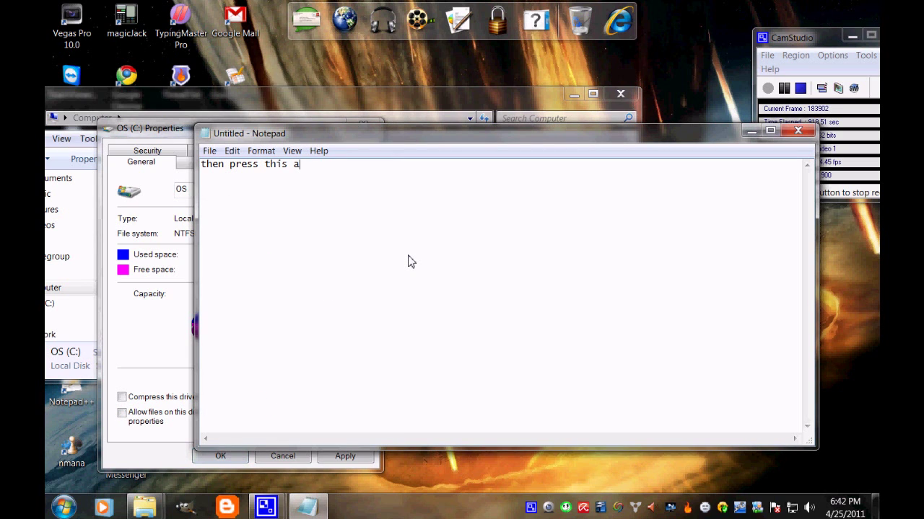
type("pply i")
key("BackSpace")
type("!!")
key("ctrl+a")
key("BackSpace")
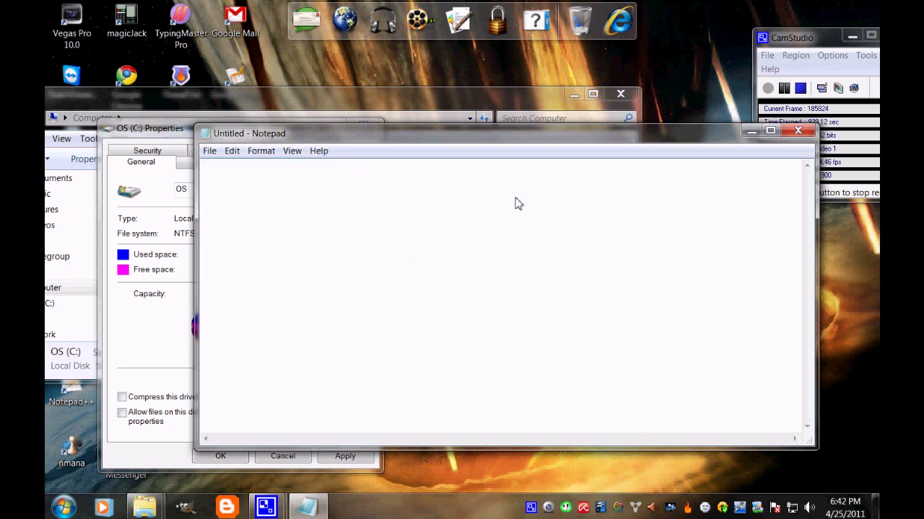
left_click(109, 386)
left_click(344, 456)
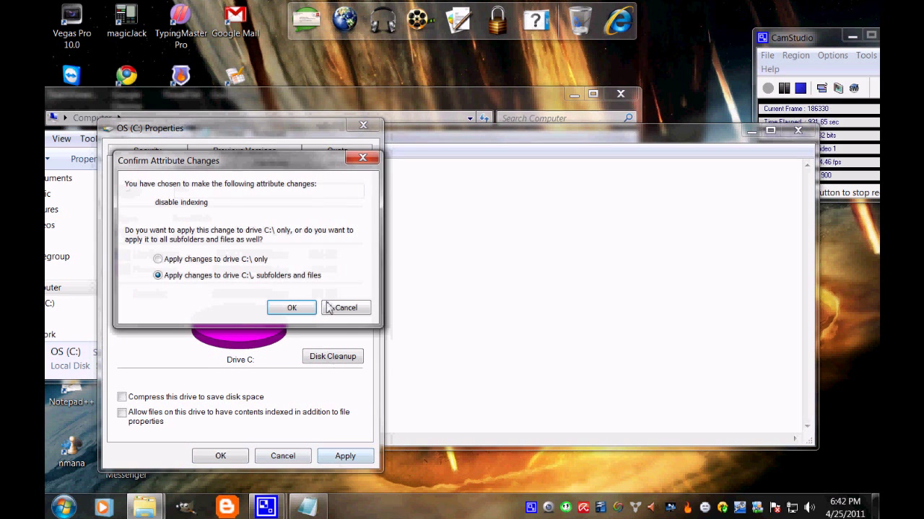
- Write and clear a note about pressing OK, and confirm disabling indexing for drive C:\, its subfolders and files
left_click(386, 310)
type("and pre")
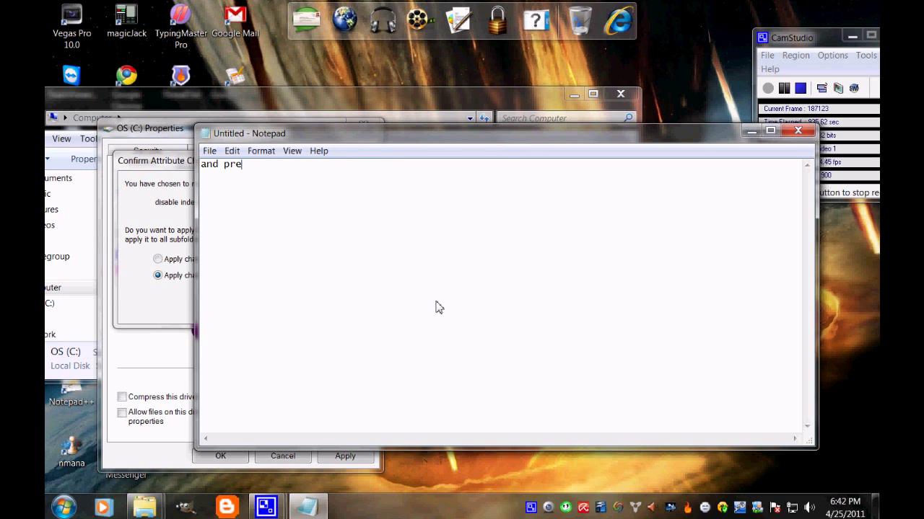
type("ss iok")
key("ctrl+a")
key("BackSpace")
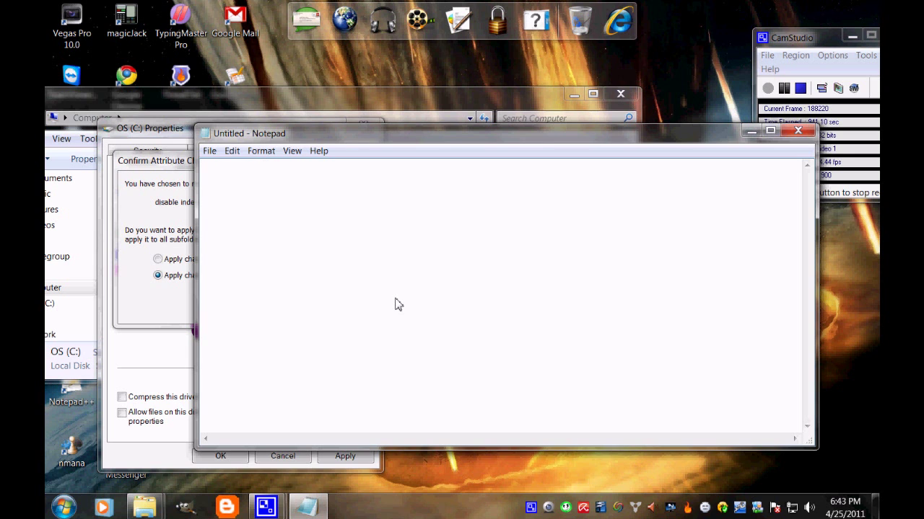
key("alt+Tab")
left_click(292, 308)
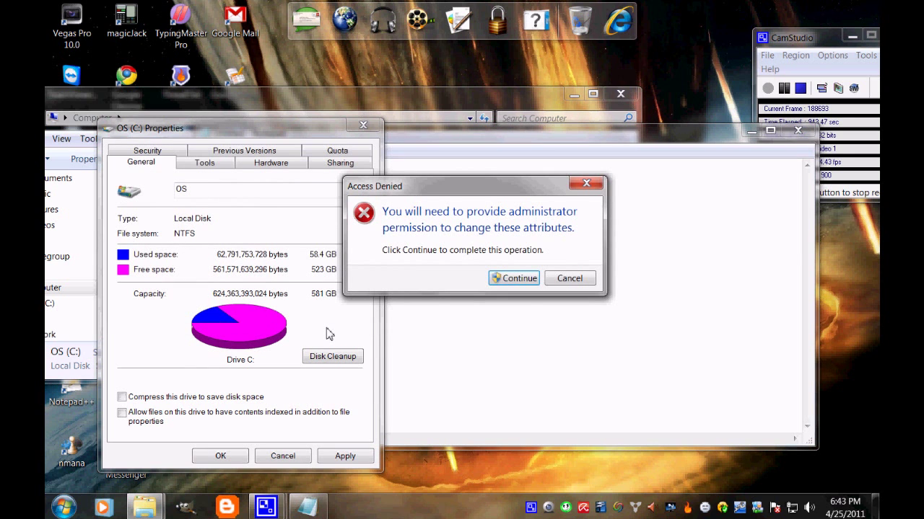
- Write the note "it will take some time" in Notepad and clear it
key("alt+Tab")
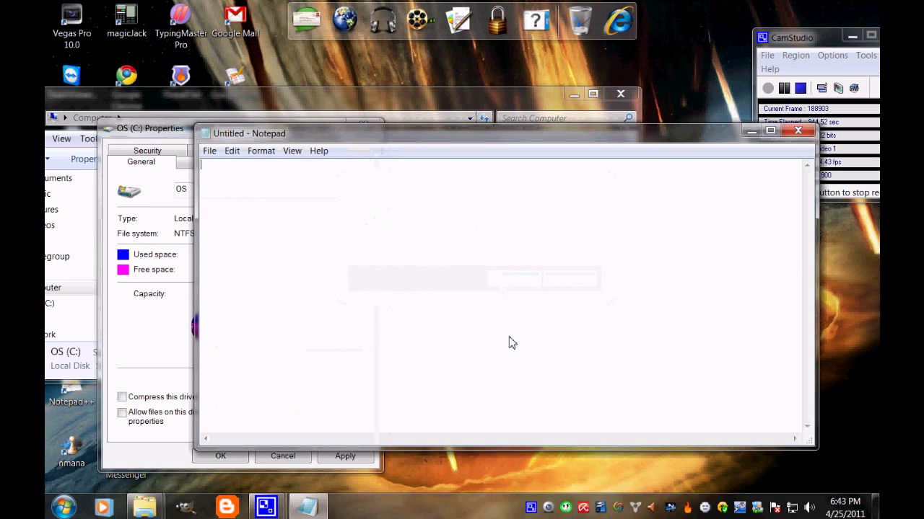
type("it  wil")
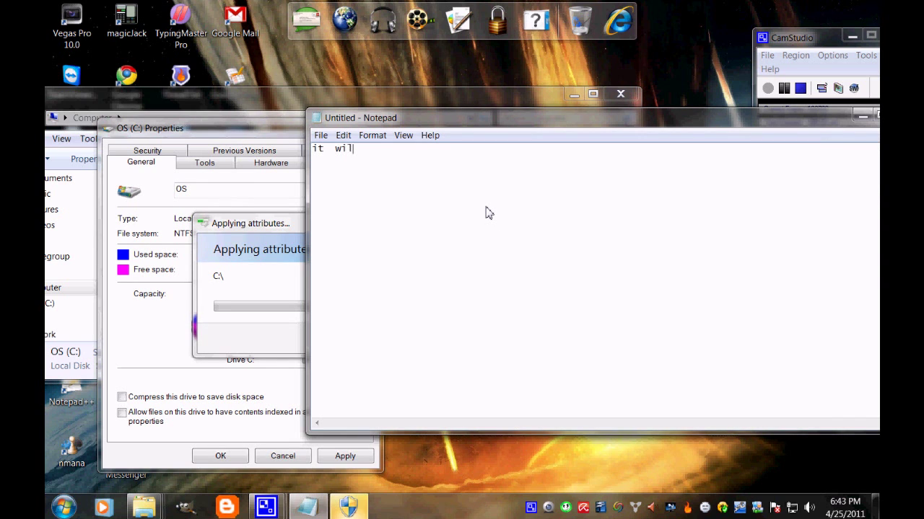
type("l take some time")
key("ctrl+a")
key("BackSpace")
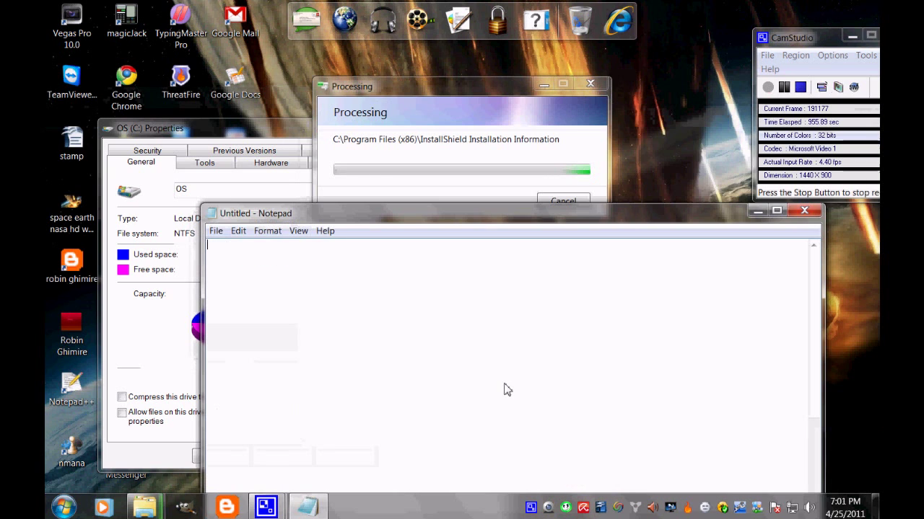
- Write the note "it will take some min" in Notepad and clear it
type("it will ")
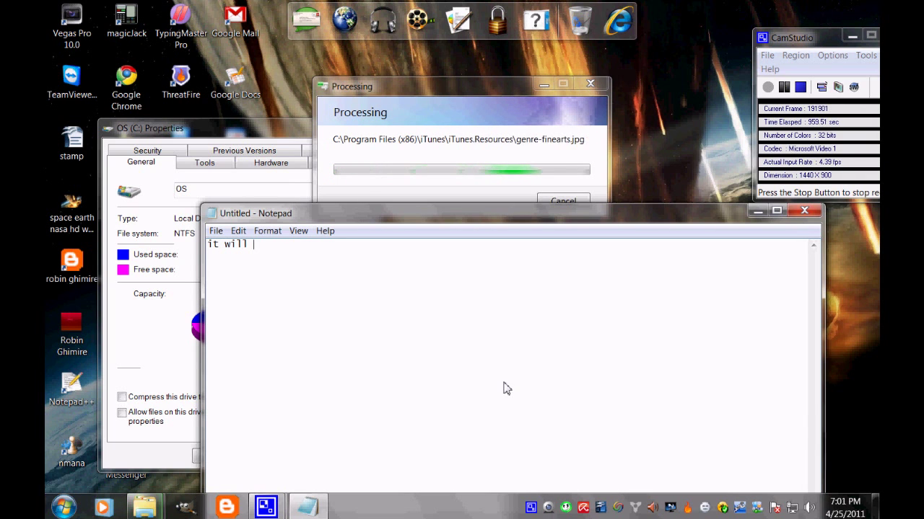
type("take s")
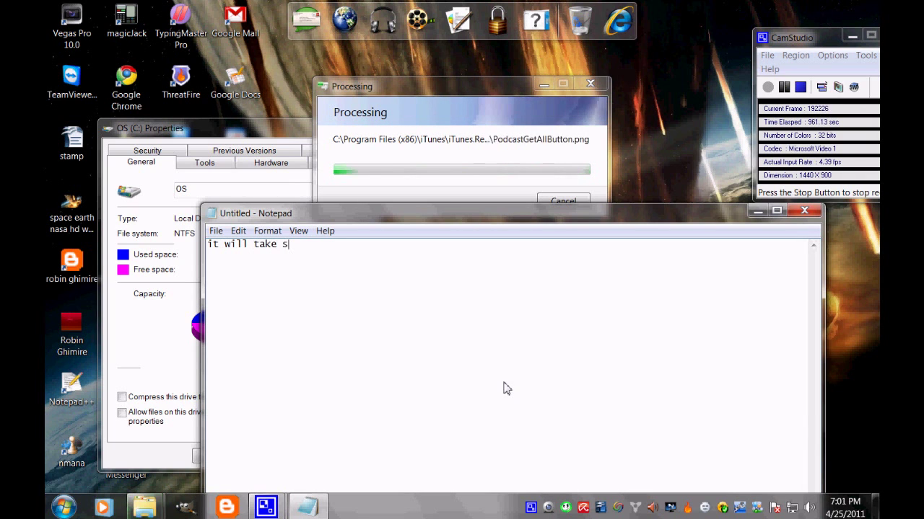
type("om")
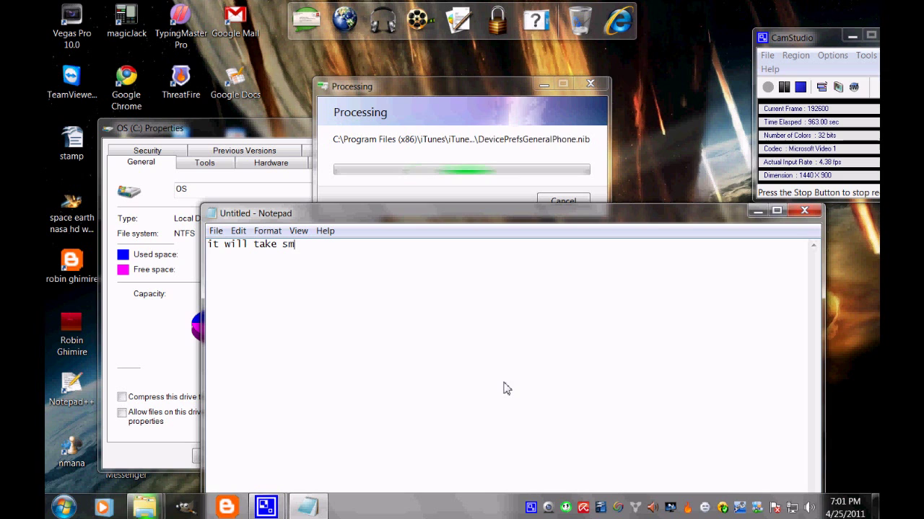
key("BackSpace")
key("BackSpace")
type("ome")
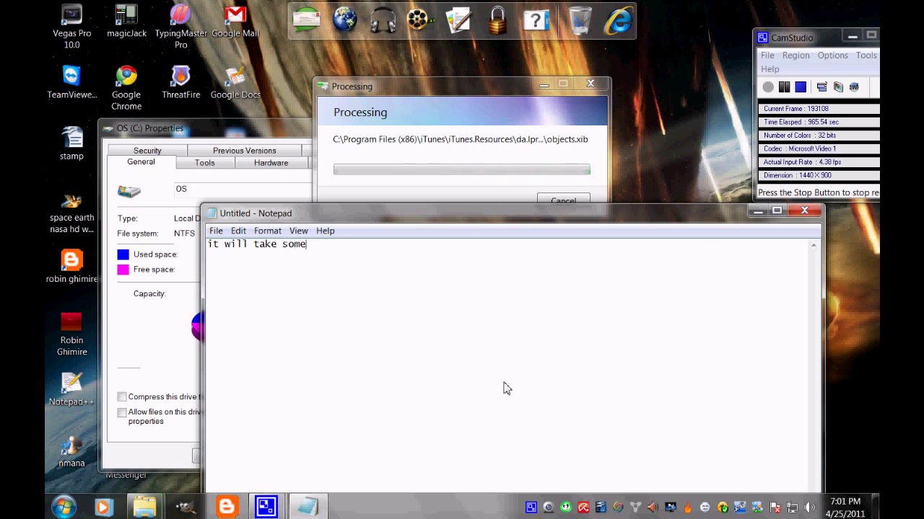
type(" min")
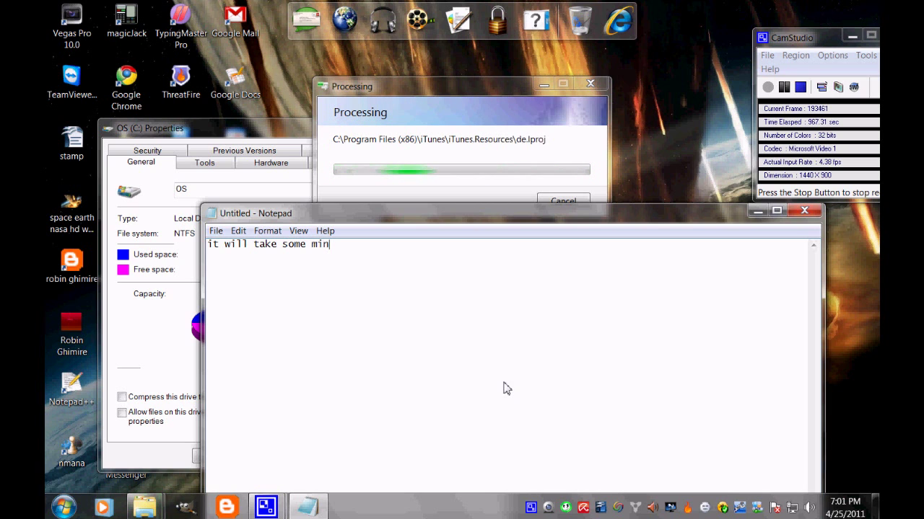
key("ctrl+a")
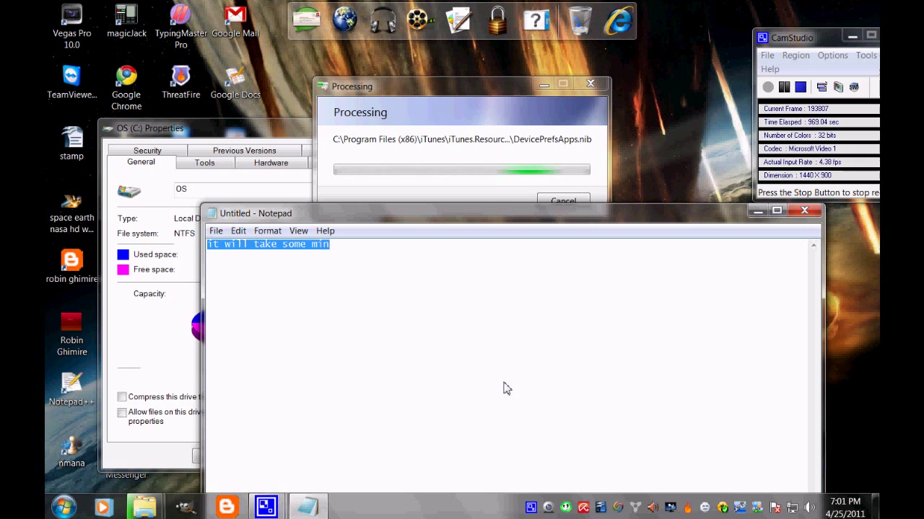
key("BackSpace")
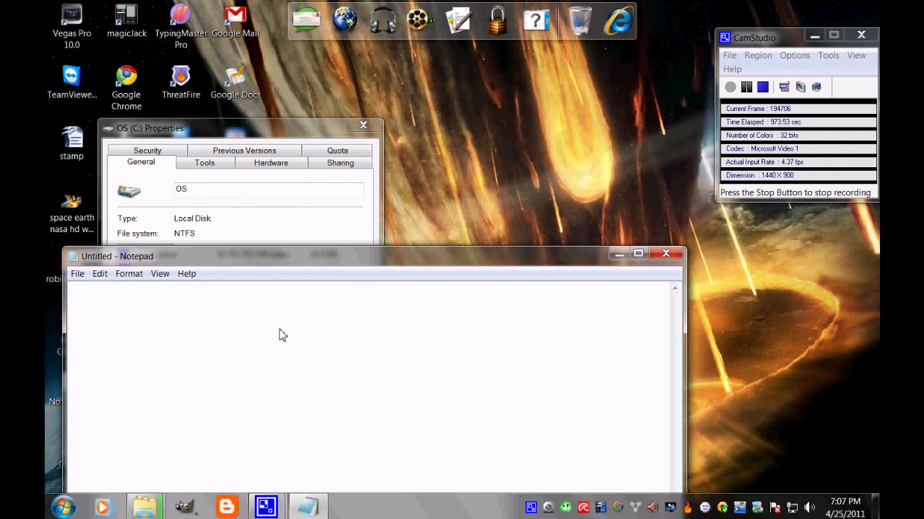
- Write the note "when it is done it will show some thing like these" in Notepad and clear it
type("when i")
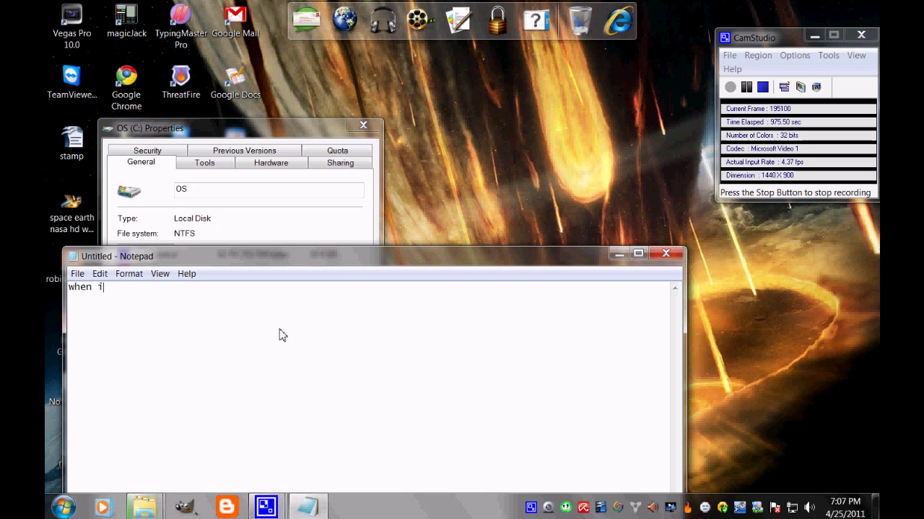
type("t is don")
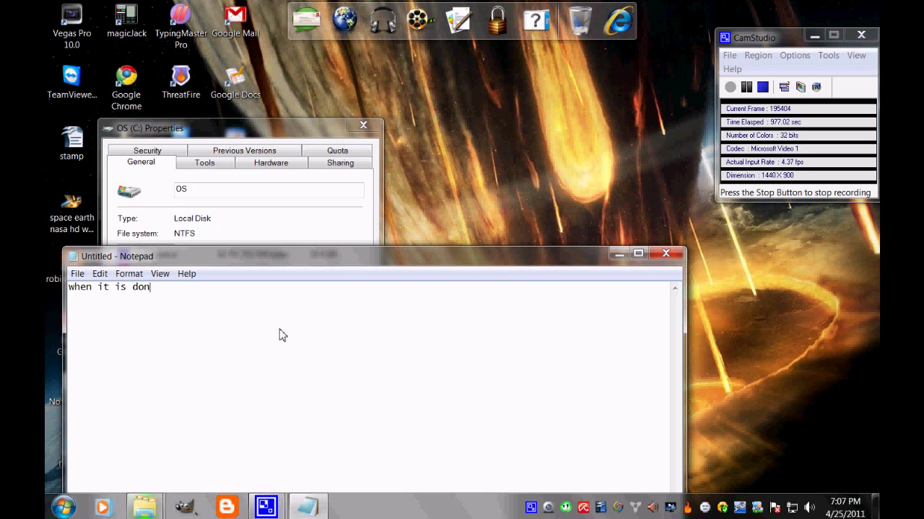
type("e it will show ")
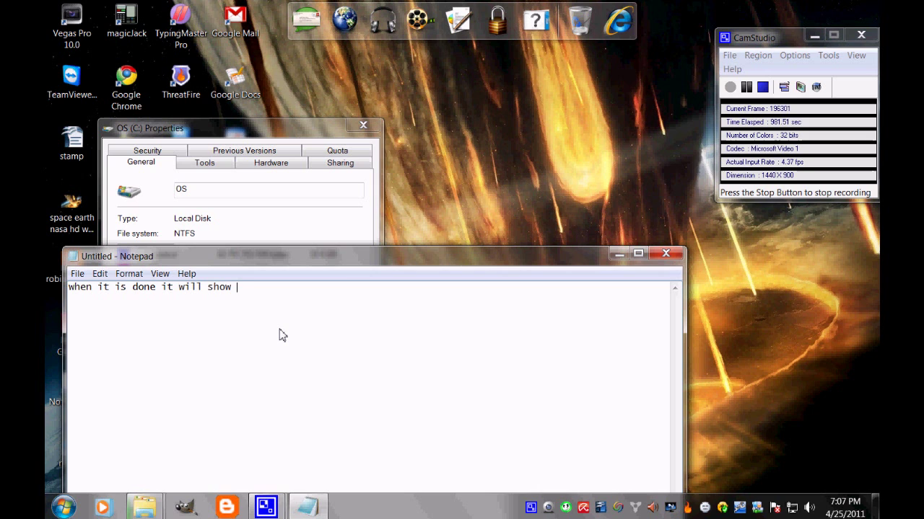
type("some t")
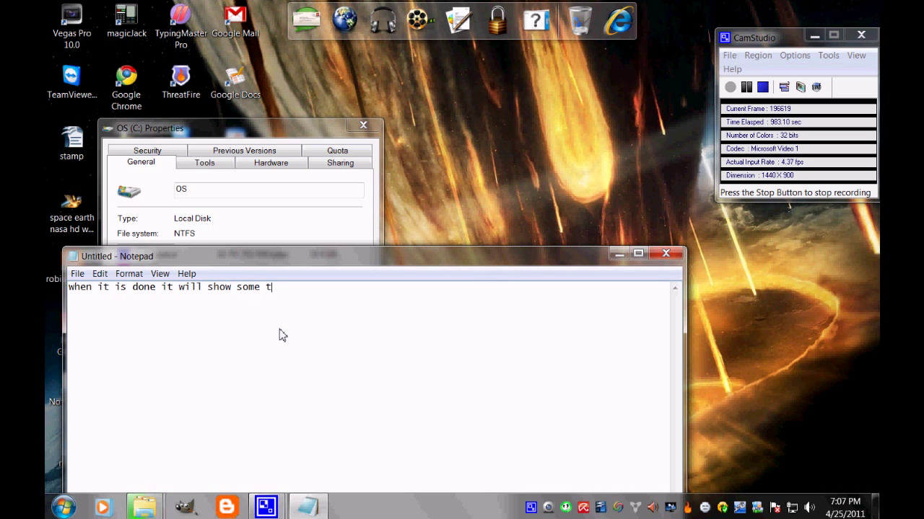
type("hing like these")
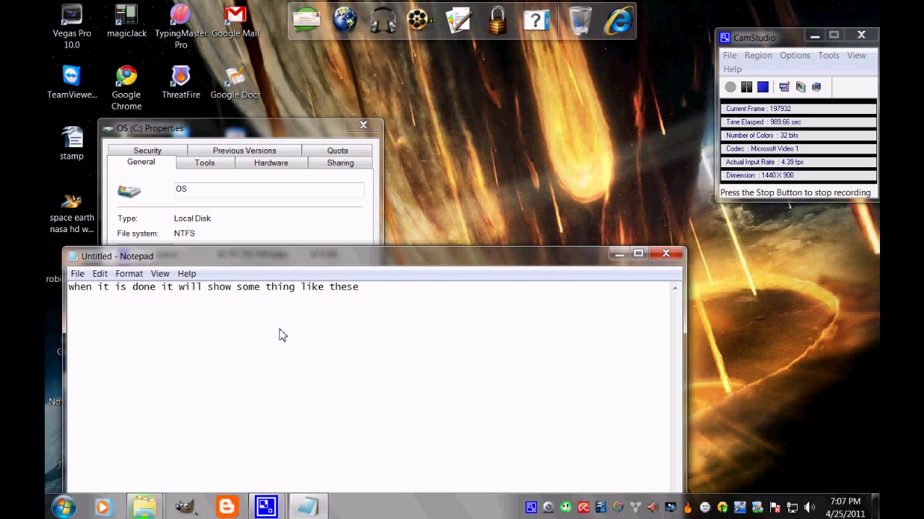
key("ctrl+a")
key("Delete")
- Move Notepad aside to uncover the drive properties, then write the note "and press ok" and clear it
left_click(337, 237)
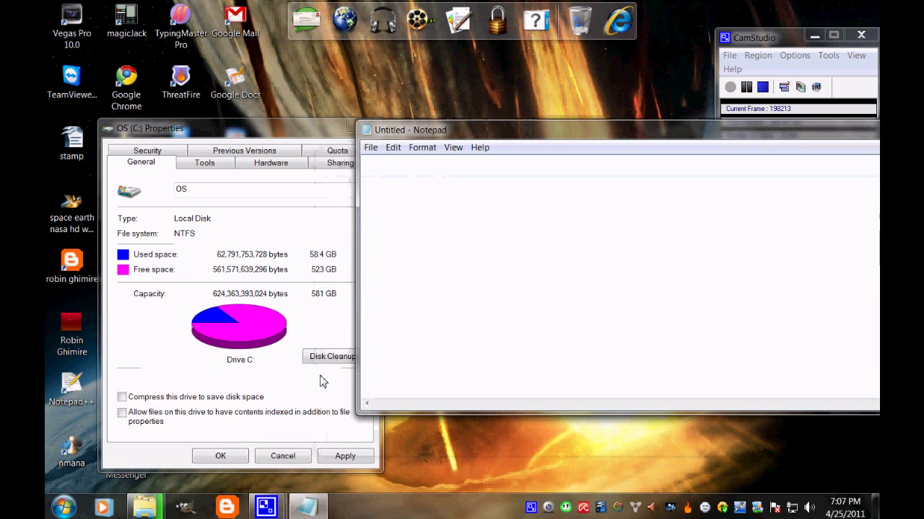
left_click(493, 268)
type("and press ok")
key("ctrl+a")
key("BackSpace")
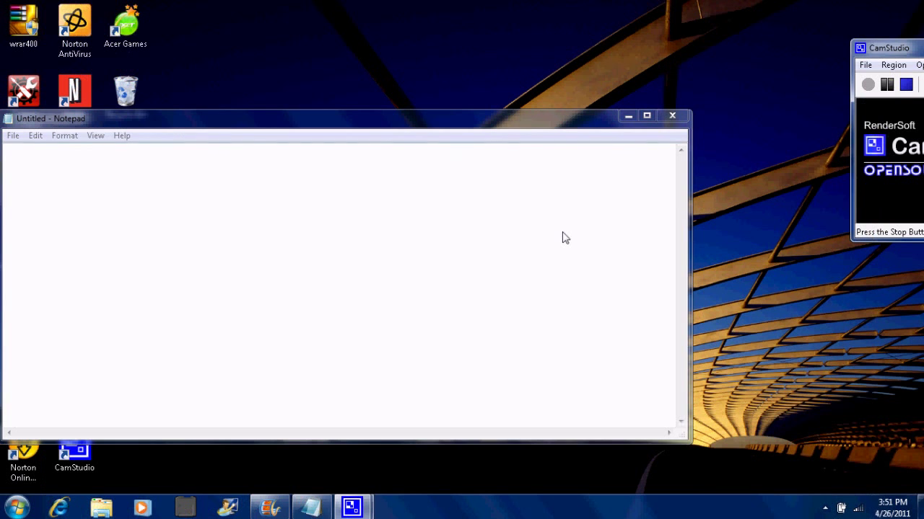
- Write the note "next thing is to delete history" in Notepad and clear it
left_click(564, 240)
type("next thing is to ")
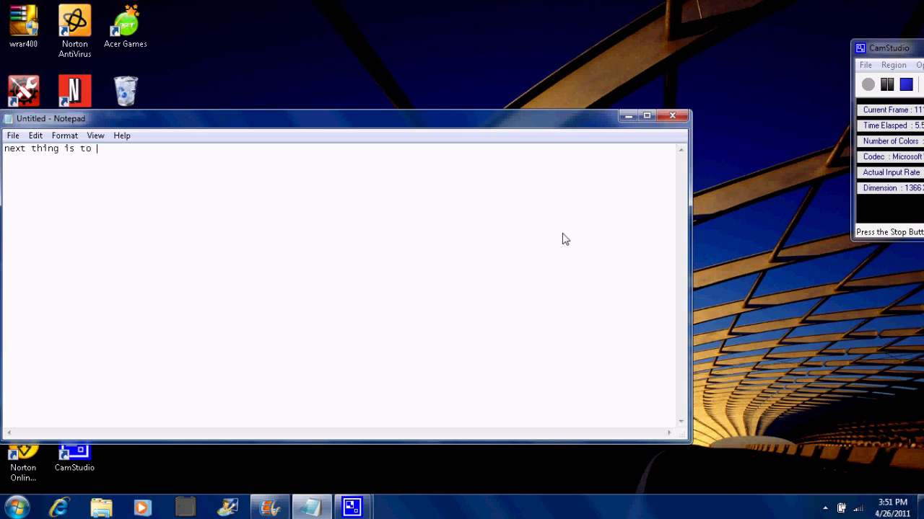
type("delete history")
key("ctrl+a")
key("BackSpace")
- Write the note "open your browser" in Notepad and clear it
type("open your browser")
key("ctrl+a")
key("BackSpace")
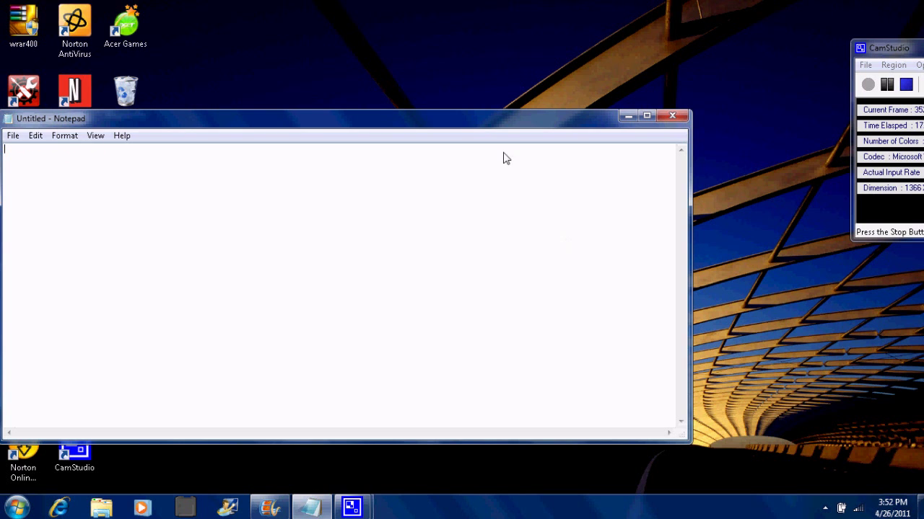
- Delete the browsing history in Internet Explorer, allowing the Google Toolbar program at startup, and close the browser
left_click(60, 508)
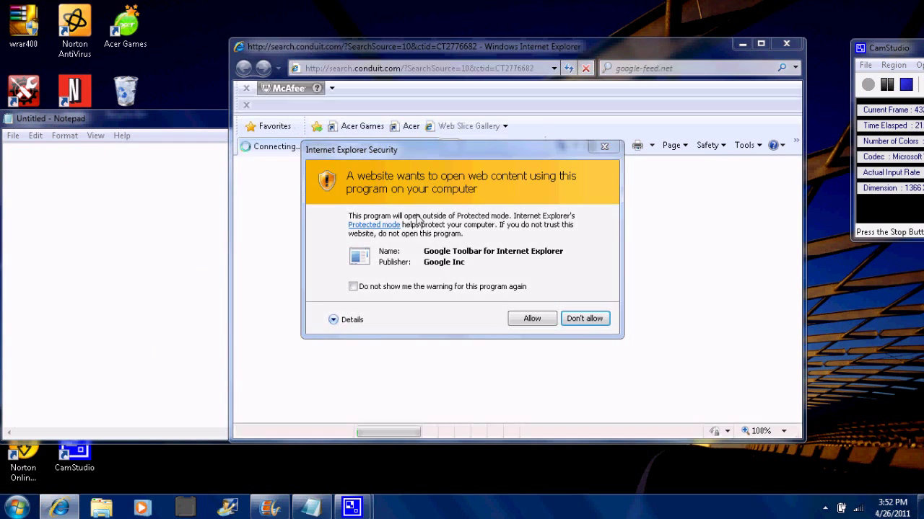
left_click(532, 318)
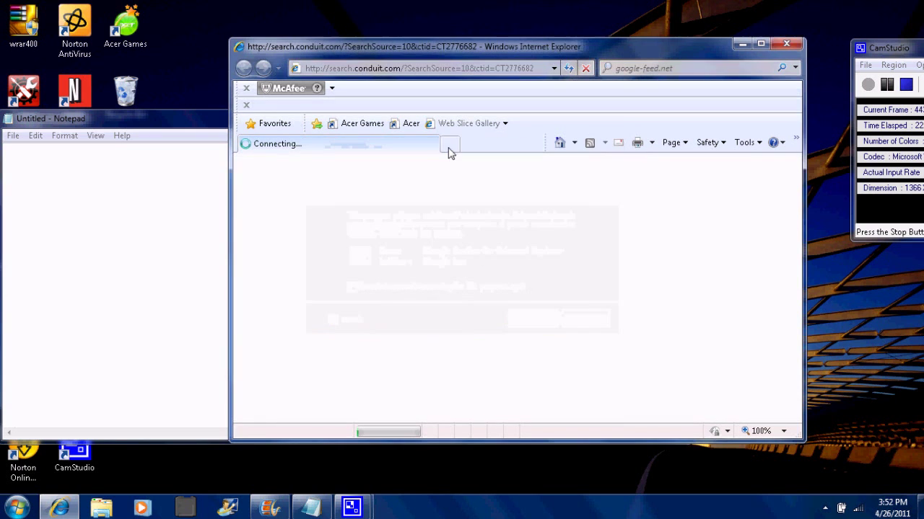
left_click(375, 88)
left_click(404, 103)
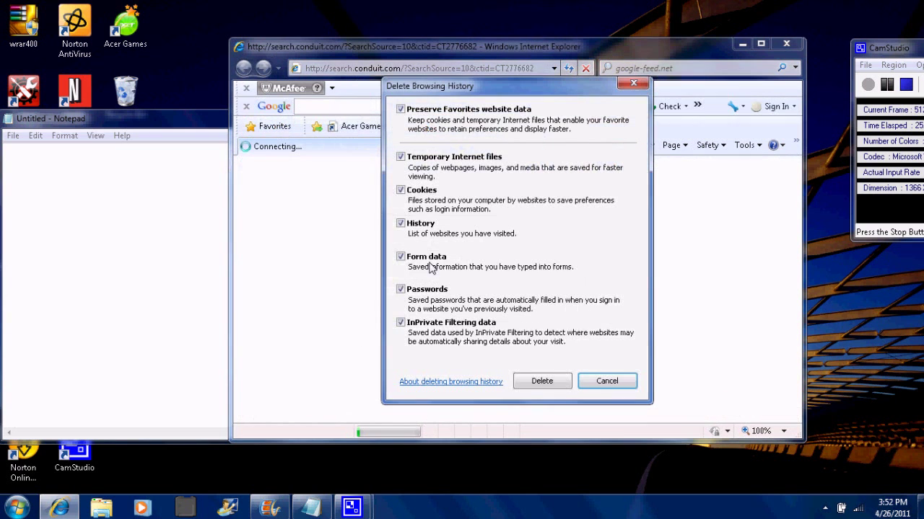
left_click(547, 383)
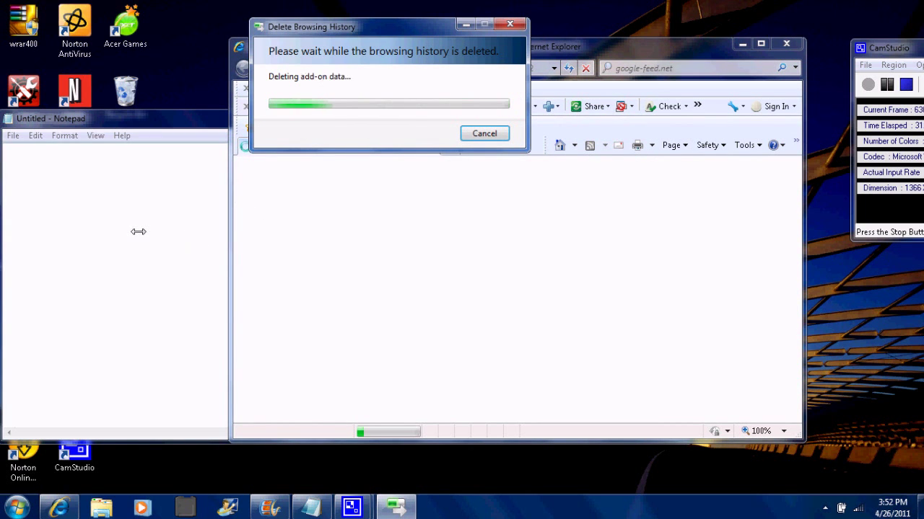
left_click(785, 44)
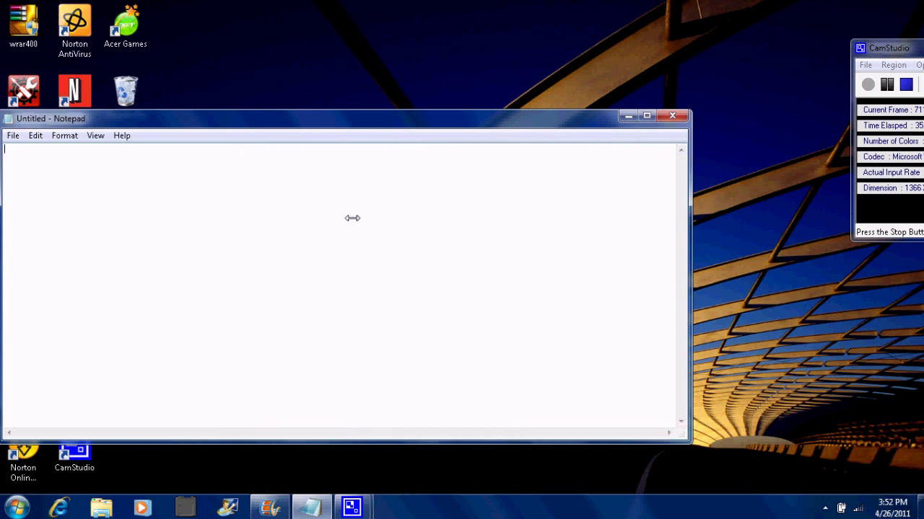
- Write the note "o the question for tody is" in Notepad and clear it
type("then")
key("BackSpace")
key("BackSpace")
type("question for tody")
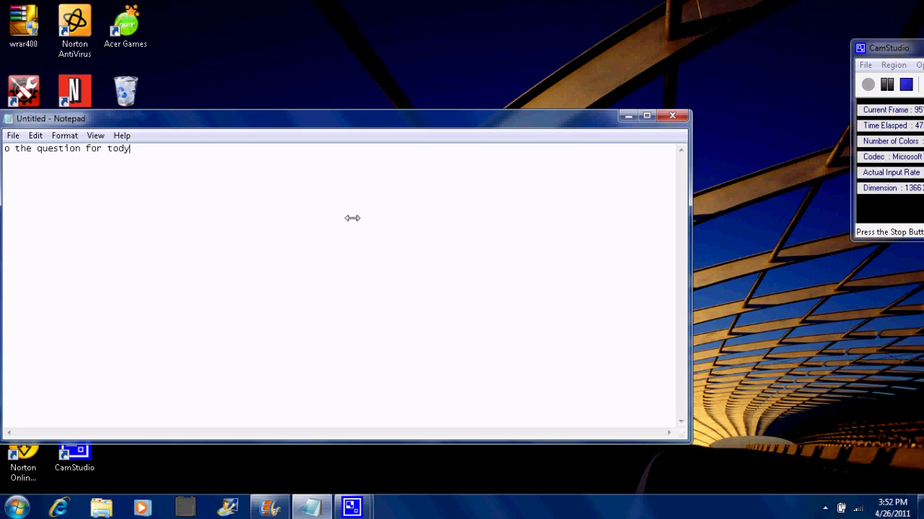
type("a")
type("is")
key("ctrl+a")
key("BackSpace")
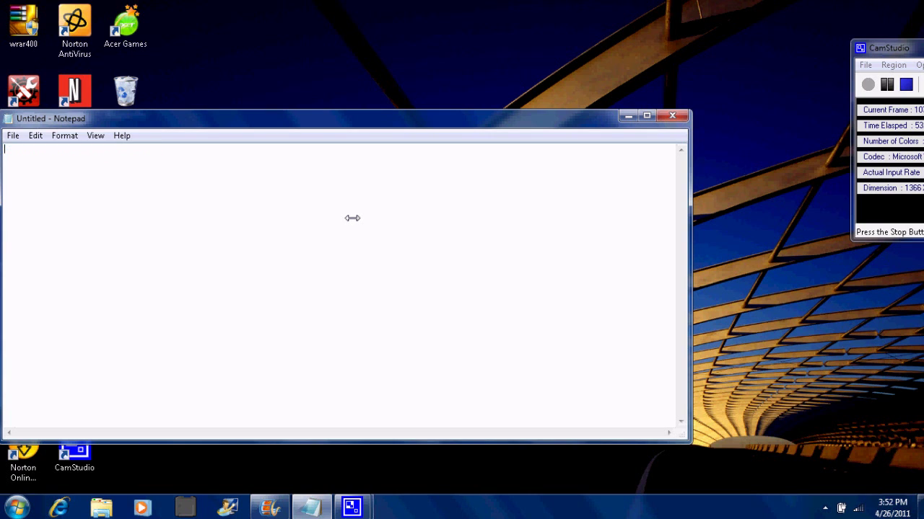
- Write the viewer question "what car you like and what col" in Notepad
type("w")
type("hat car you like and what")
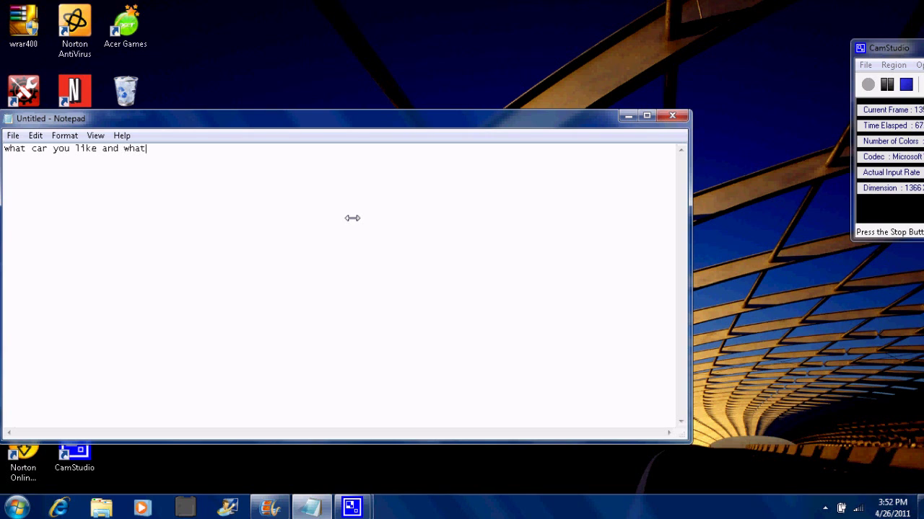
type("lo")
key("BackSpace")
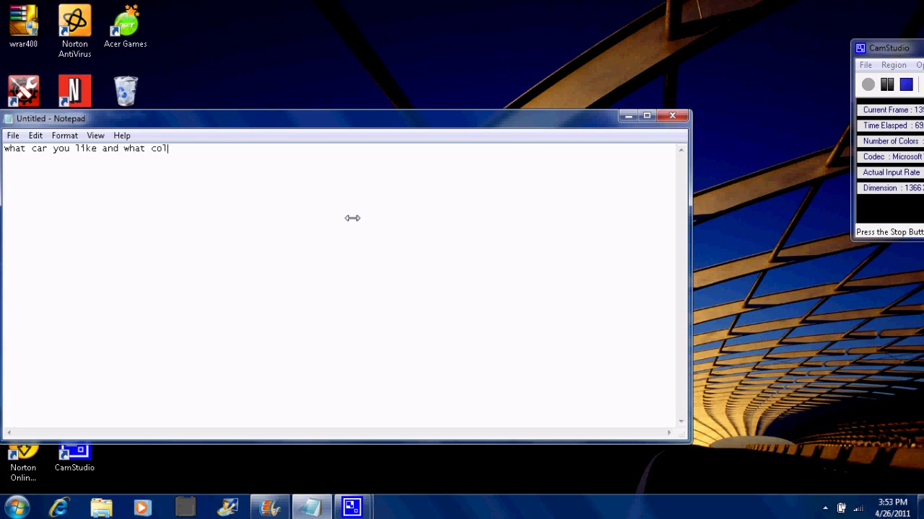